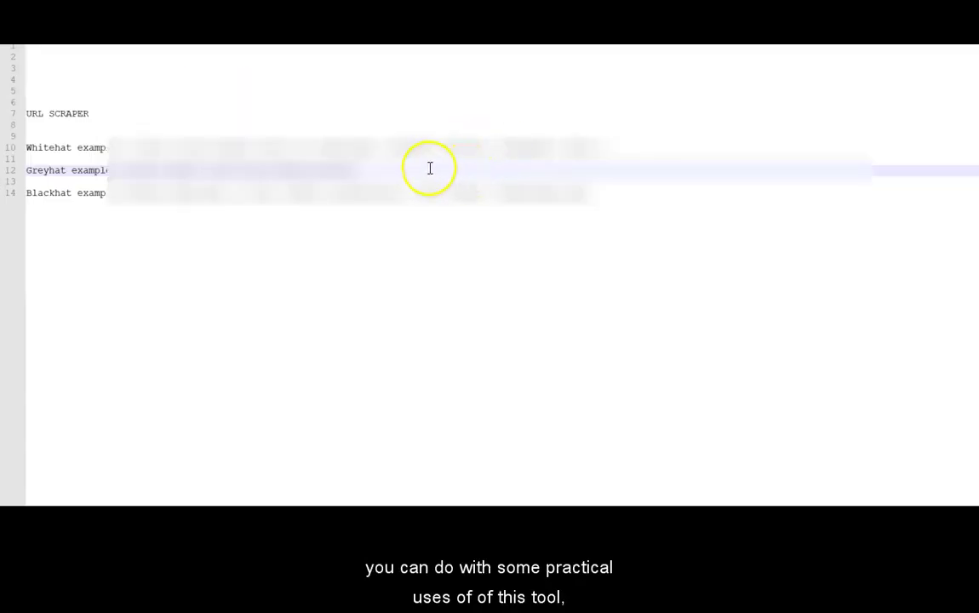
# - Leave the whitehat/greyhat/blackhat scraper notes and switch to the PHPSEO URL Scraper tab
pyautogui.hotkey('alt', 'Tab')
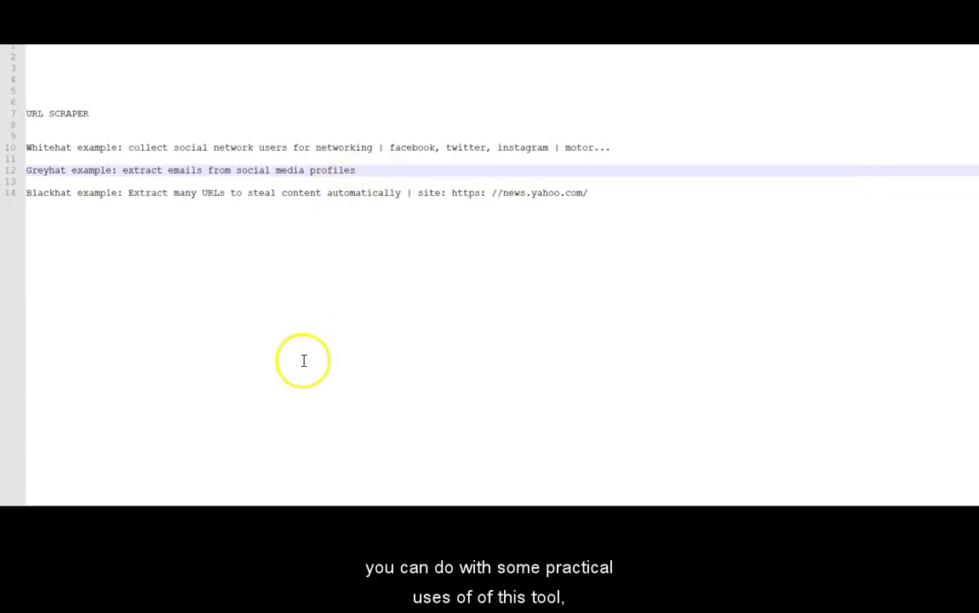
pyautogui.click(346, 290)
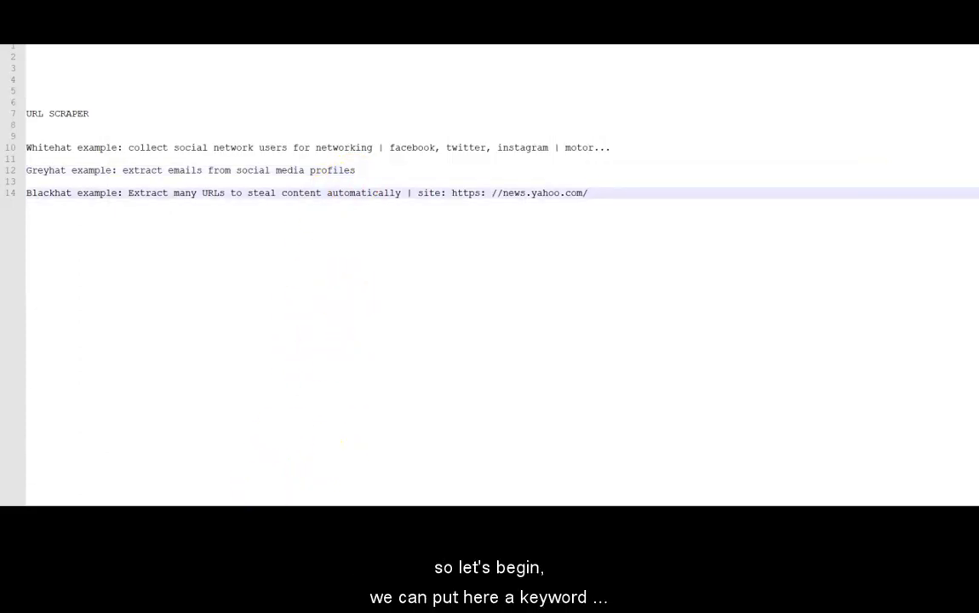
pyautogui.hotkey('alt', 'Tab')
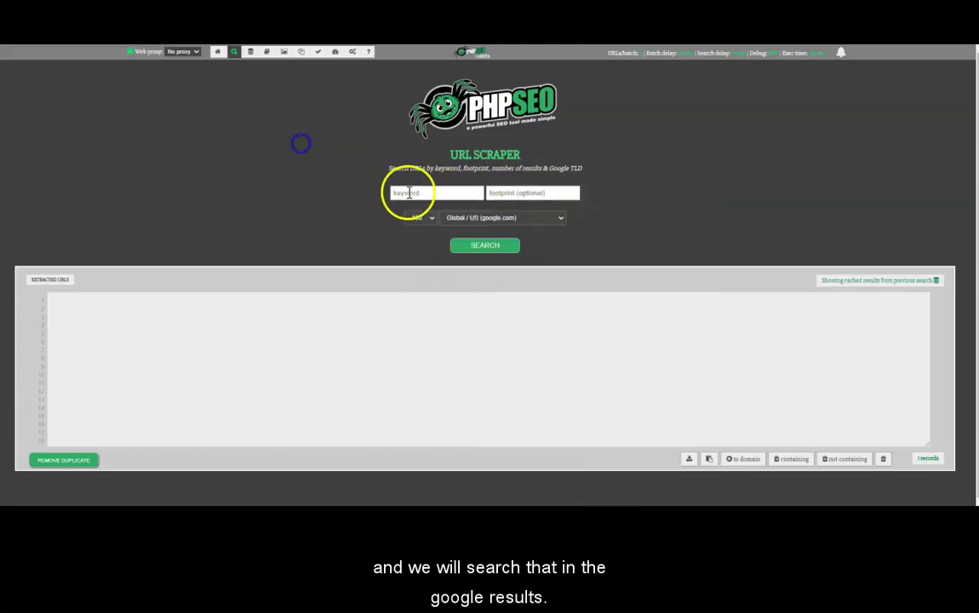
pyautogui.click(573, 195)
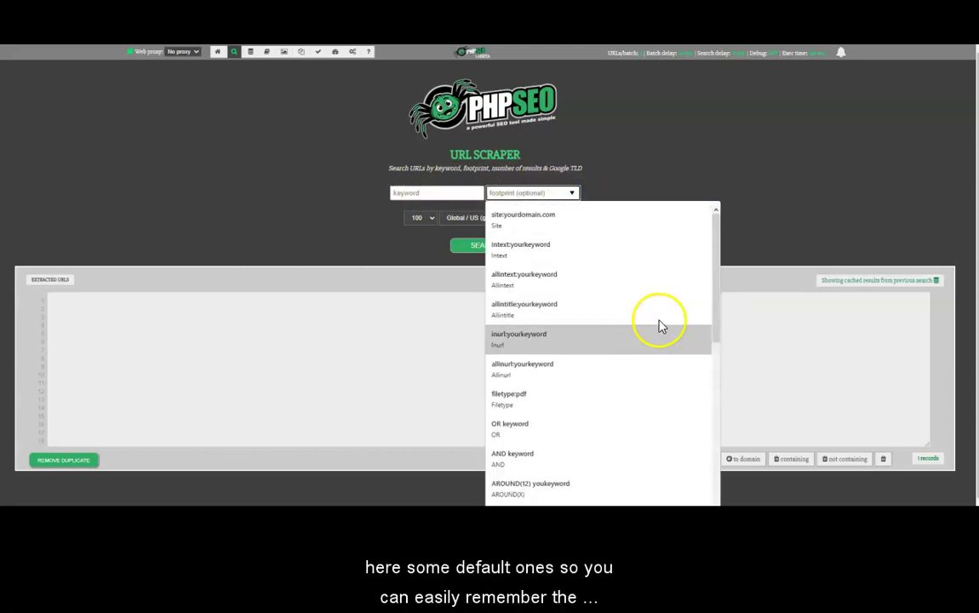
pyautogui.moveTo(712, 257); pyautogui.dragTo(704, 225)
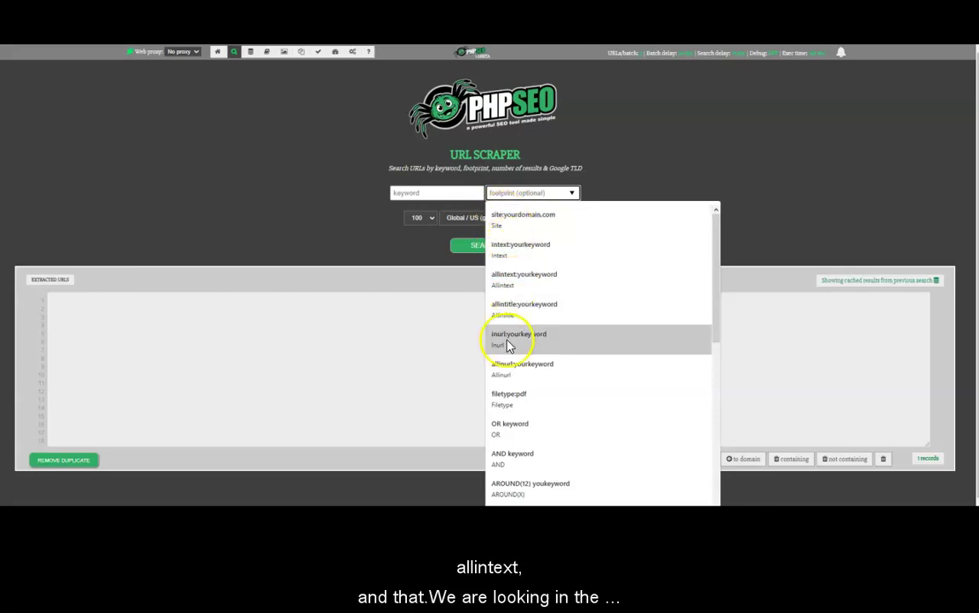
pyautogui.click(645, 142)
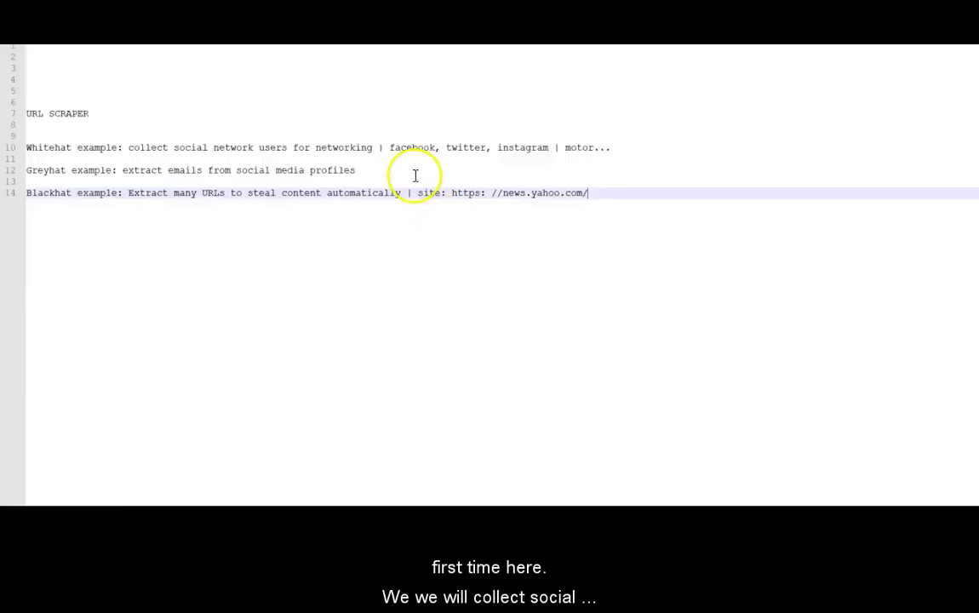
# - Highlight the Whitehat example phrases on line 10 and select the keyword motor
pyautogui.click(357, 159)
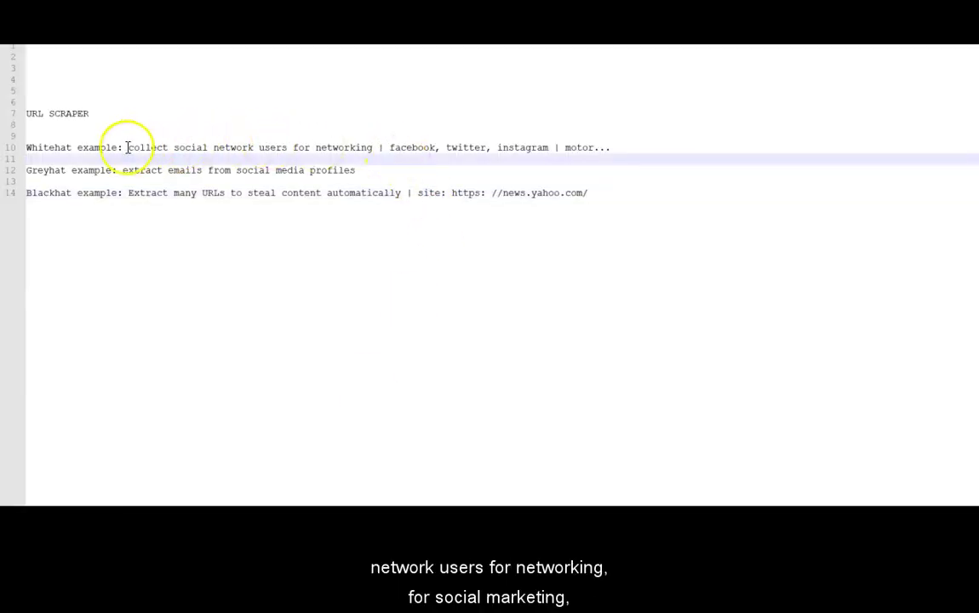
pyautogui.moveTo(127, 147); pyautogui.dragTo(376, 145)
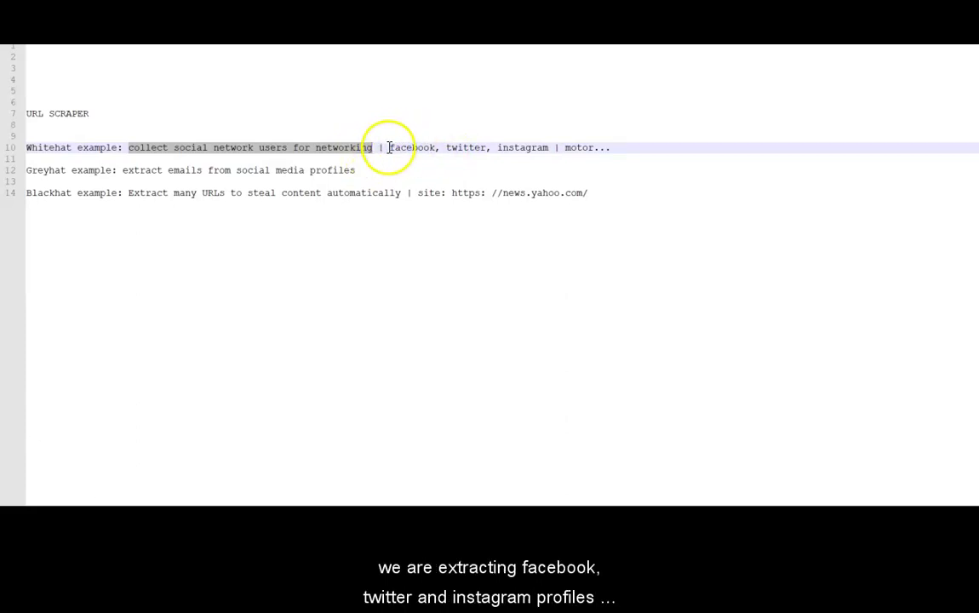
pyautogui.moveTo(389, 147); pyautogui.dragTo(549, 146)
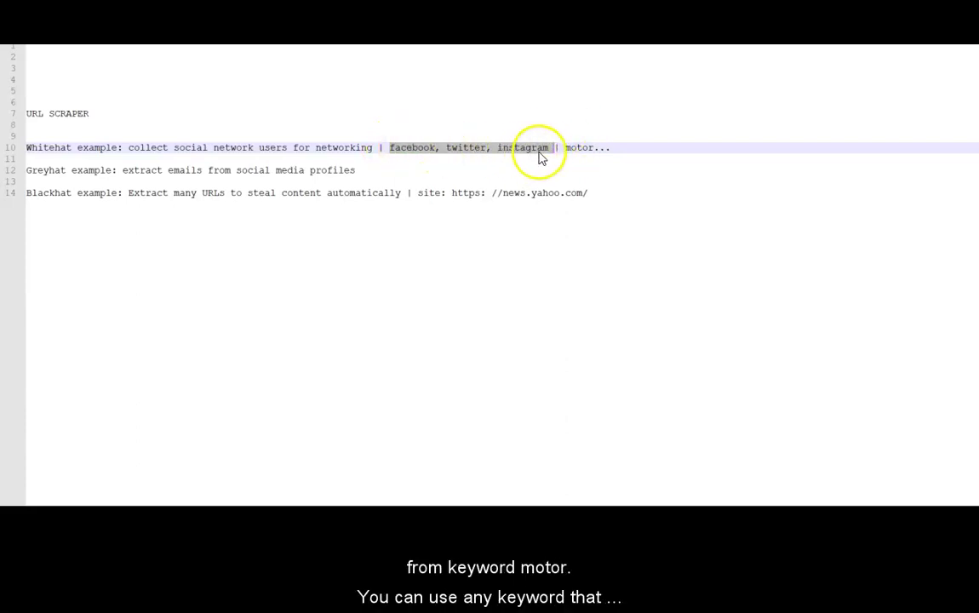
pyautogui.doubleClick(579, 149)
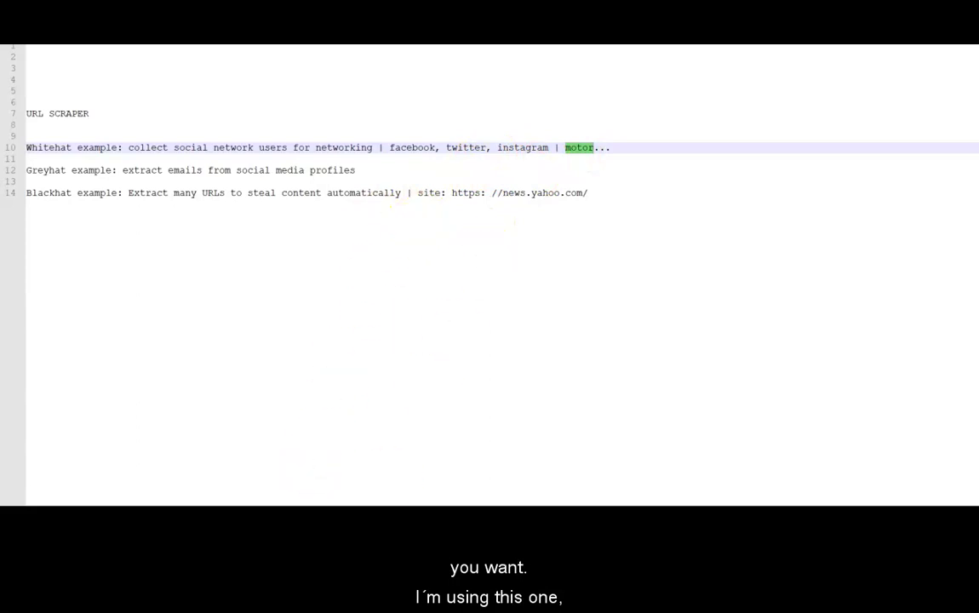
# - Paste motor as the keyword and choose the site:facebook.com/groups footprint
pyautogui.hotkey('alt', 'Tab')
pyautogui.click(420, 192)
pyautogui.write('motor')
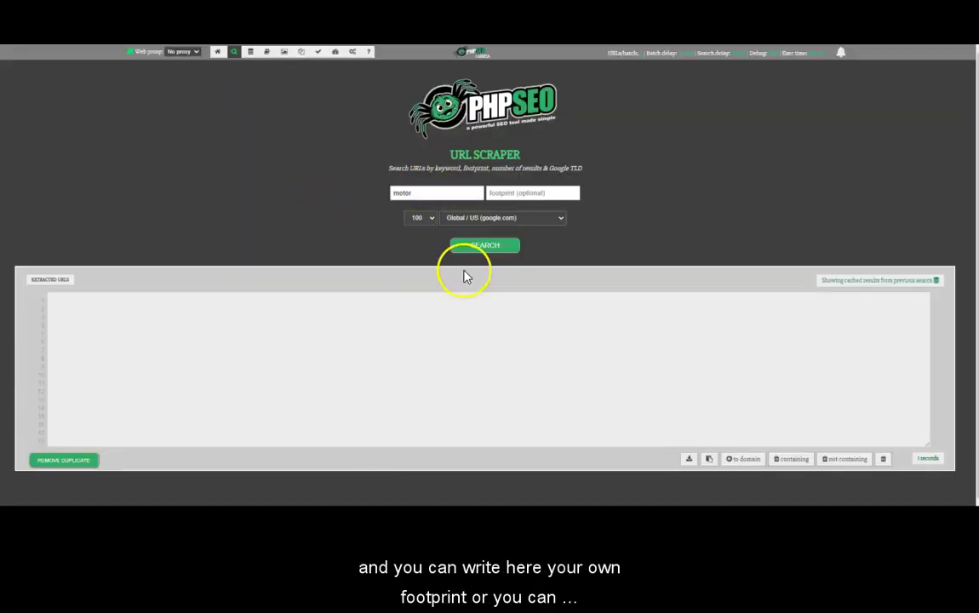
pyautogui.click(568, 194)
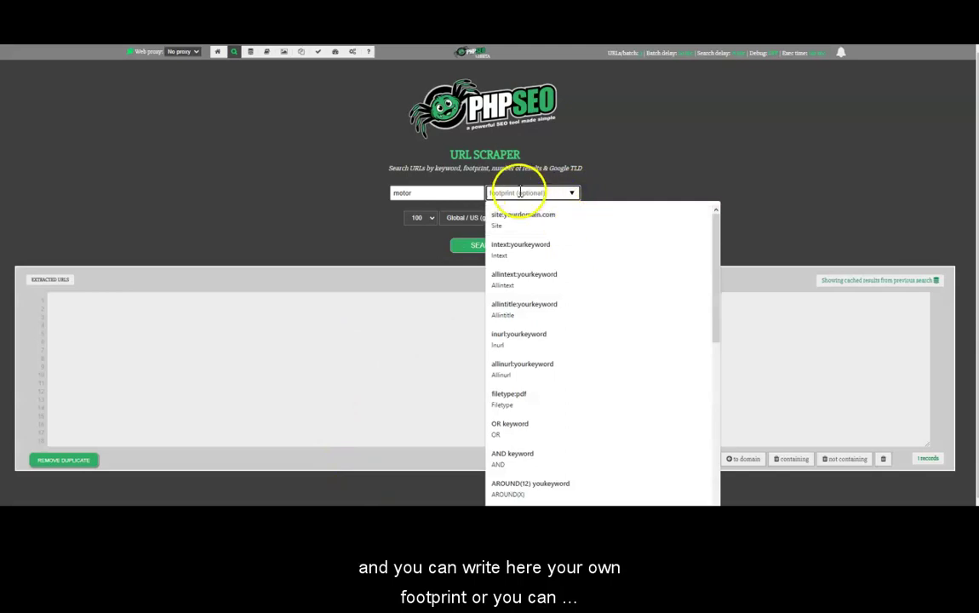
pyautogui.click(510, 194)
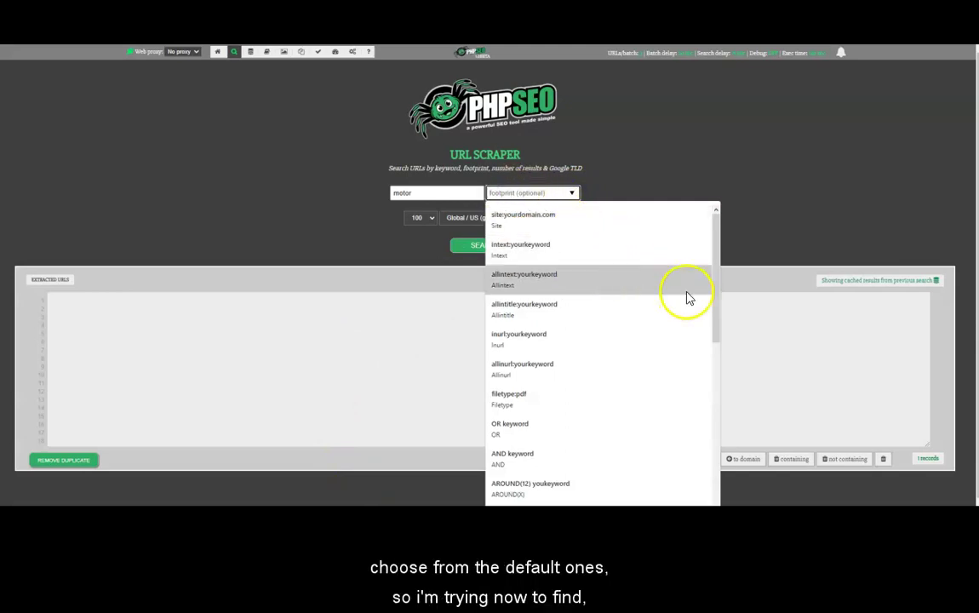
pyautogui.moveTo(717, 275); pyautogui.dragTo(708, 368)
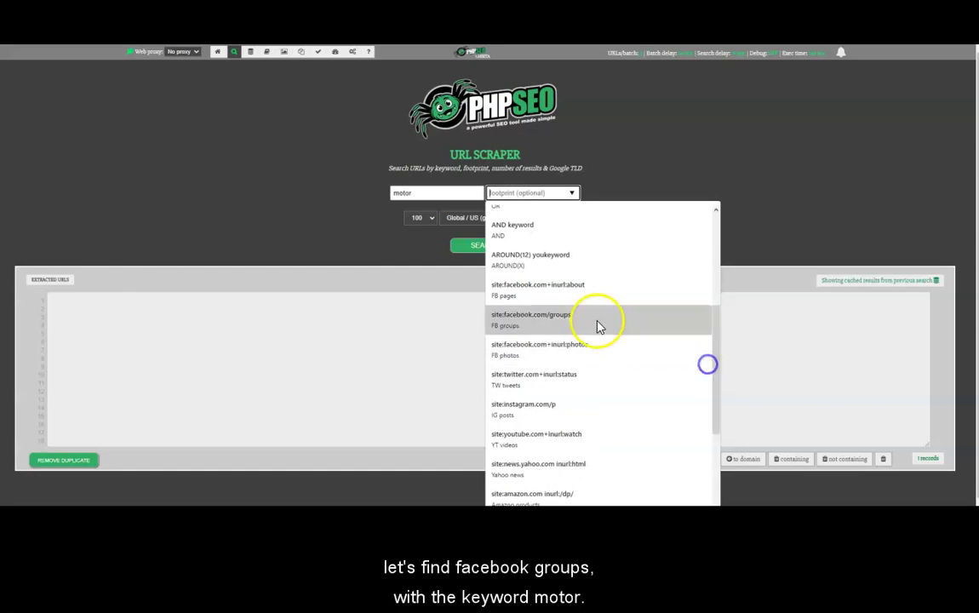
pyautogui.click(565, 317)
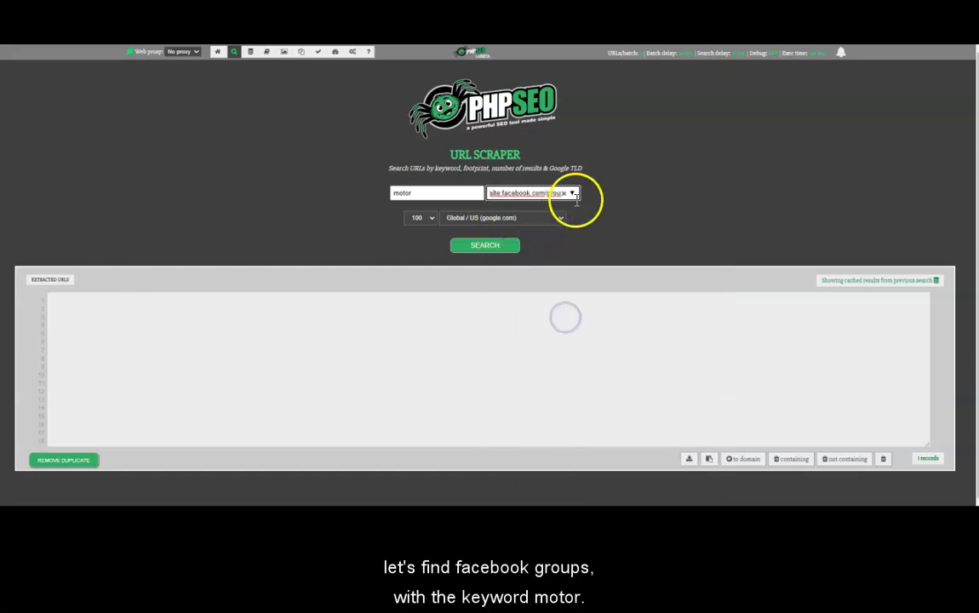
pyautogui.click(270, 201)
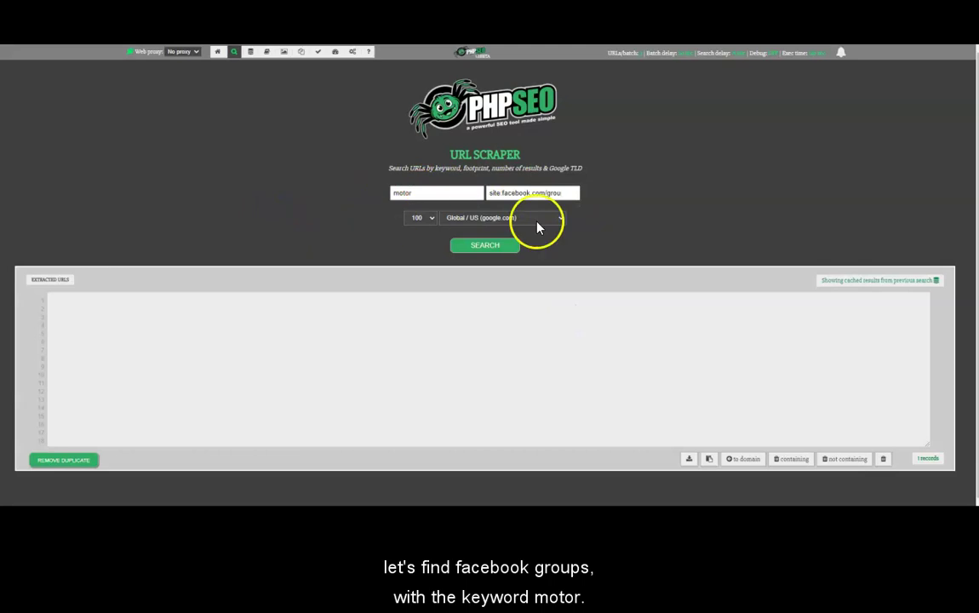
# - Keep the result count at 100 and run the motor Facebook groups search
pyautogui.click(426, 219)
pyautogui.click(425, 226)
pyautogui.click(317, 197)
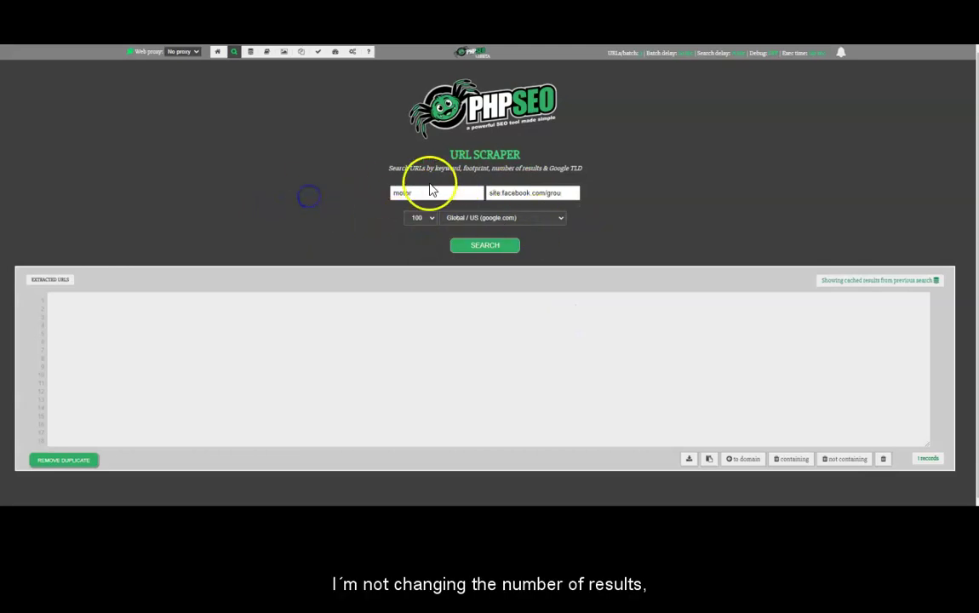
pyautogui.click(473, 247)
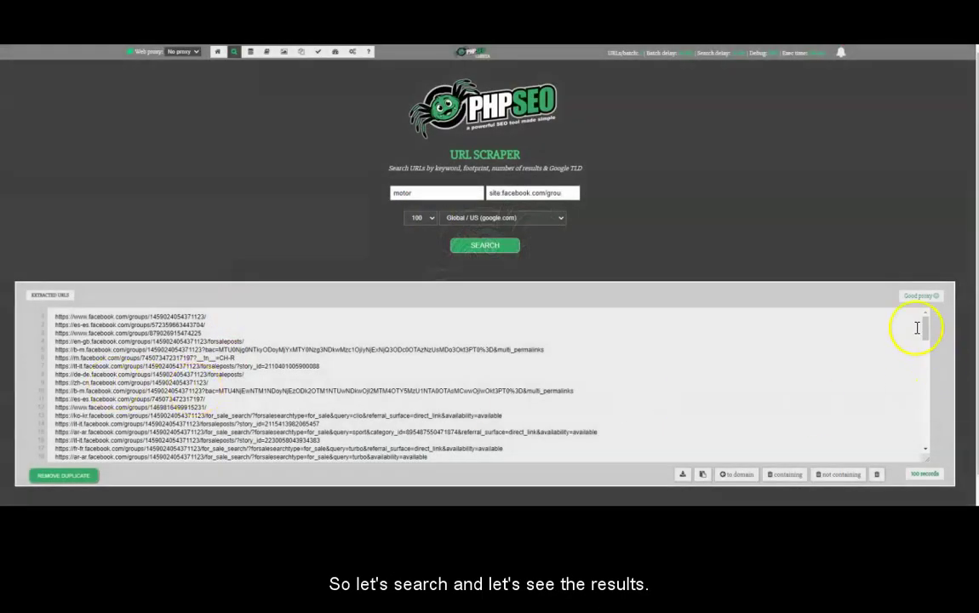
pyautogui.moveTo(919, 328); pyautogui.dragTo(906, 460)
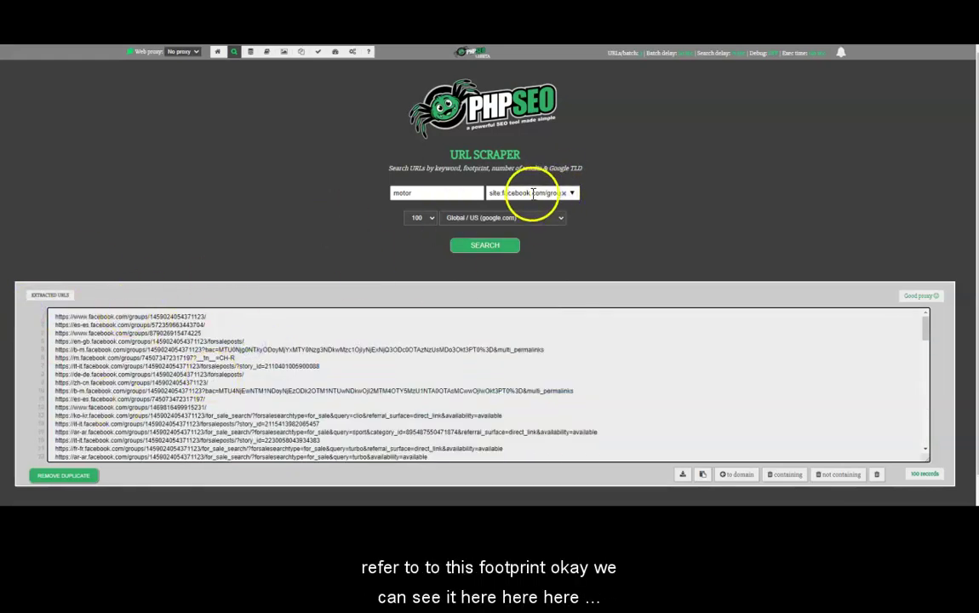
pyautogui.moveTo(151, 341)
pyautogui.mouseDown()
pyautogui.moveTo(49, 341)
pyautogui.moveTo(154, 325)
pyautogui.mouseUp()
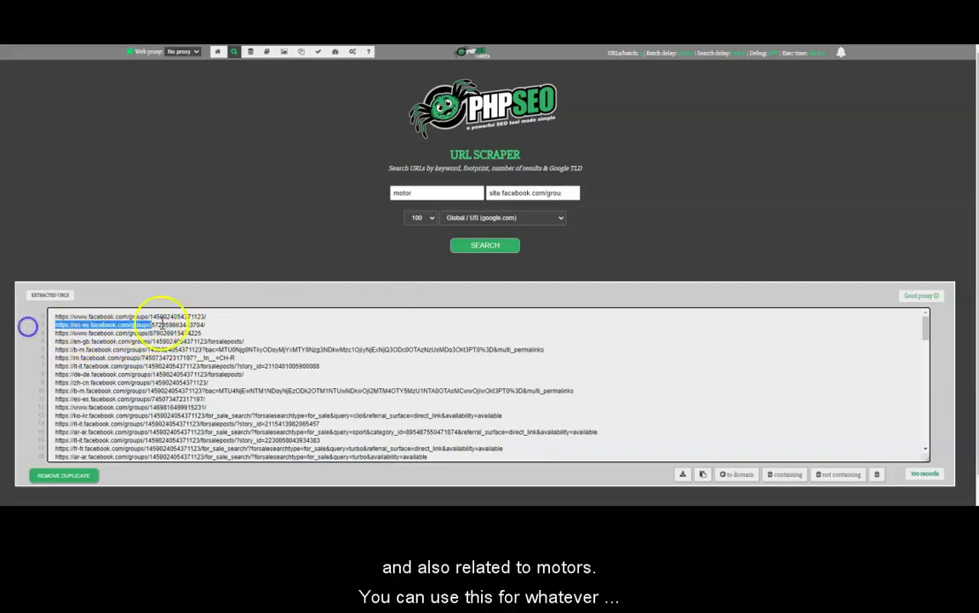
pyautogui.doubleClick(439, 192)
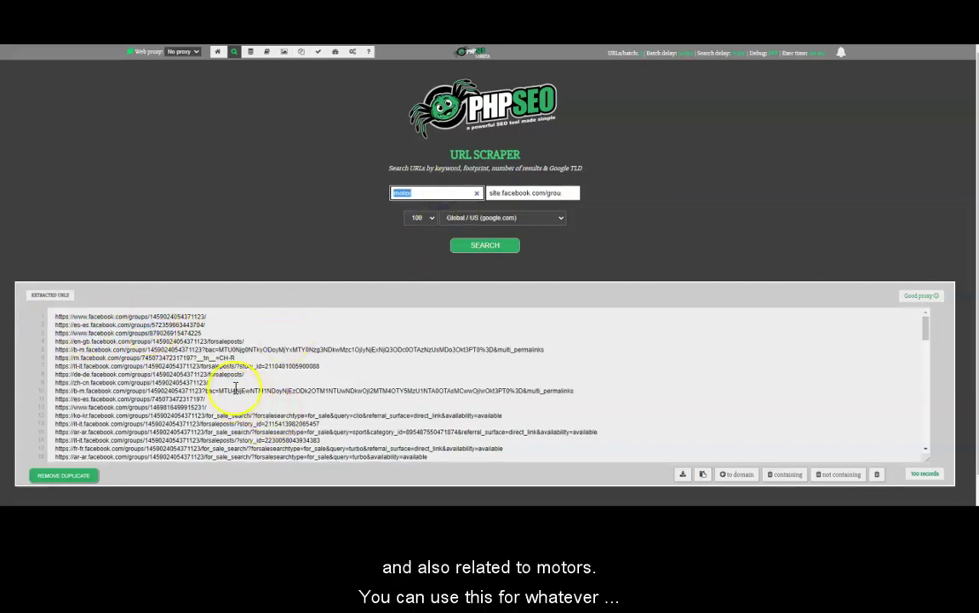
pyautogui.click(274, 400)
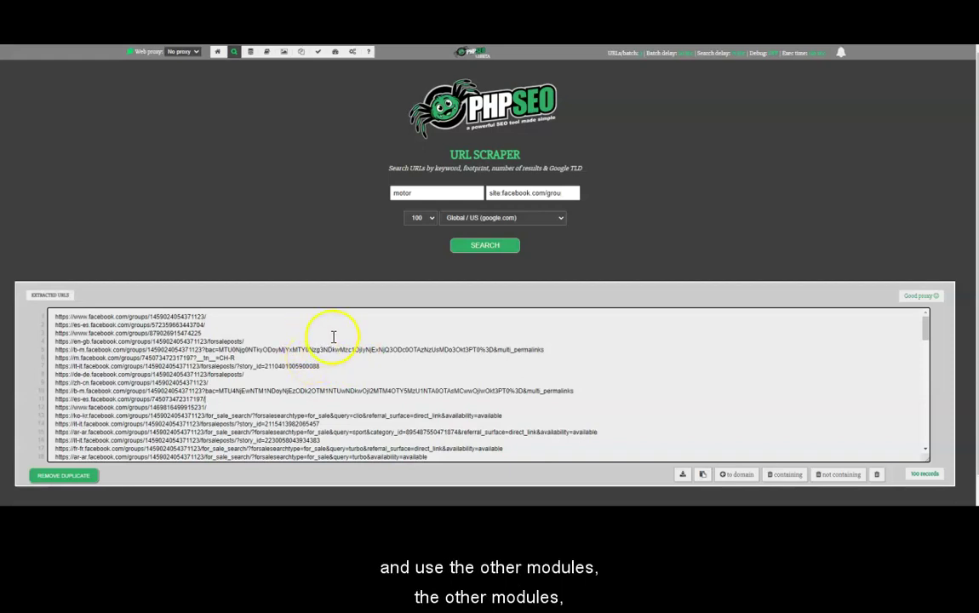
pyautogui.click(326, 342)
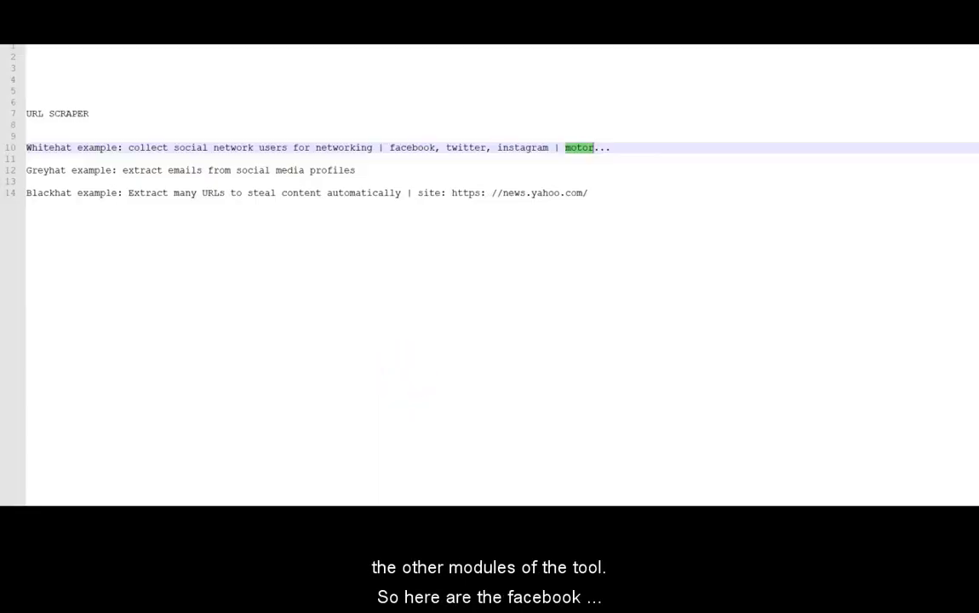
# - Note twitter in the notes, empty the extracted URL list and remove the Facebook groups footprint
pyautogui.click(507, 192)
pyautogui.doubleClick(467, 149)
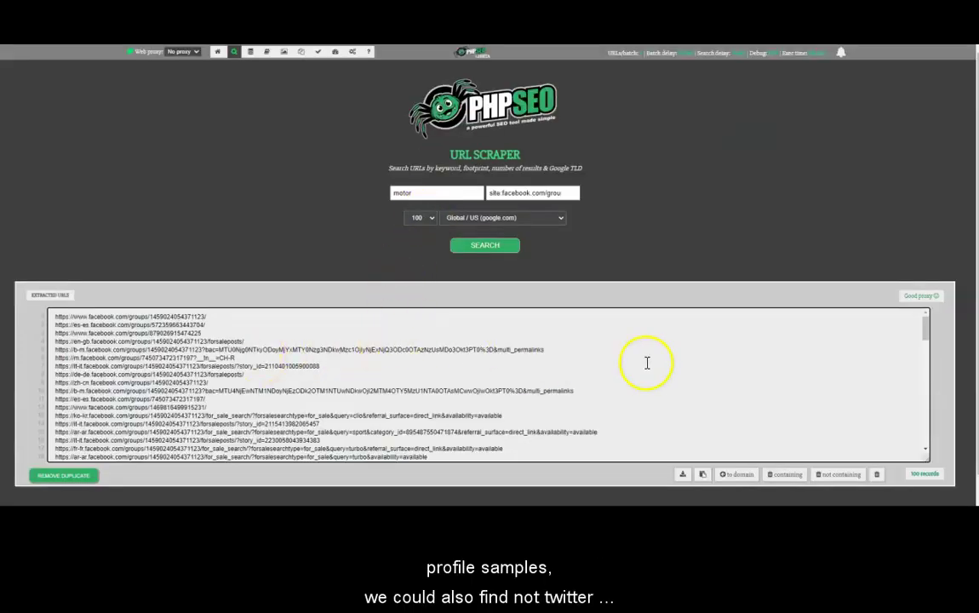
pyautogui.click(876, 474)
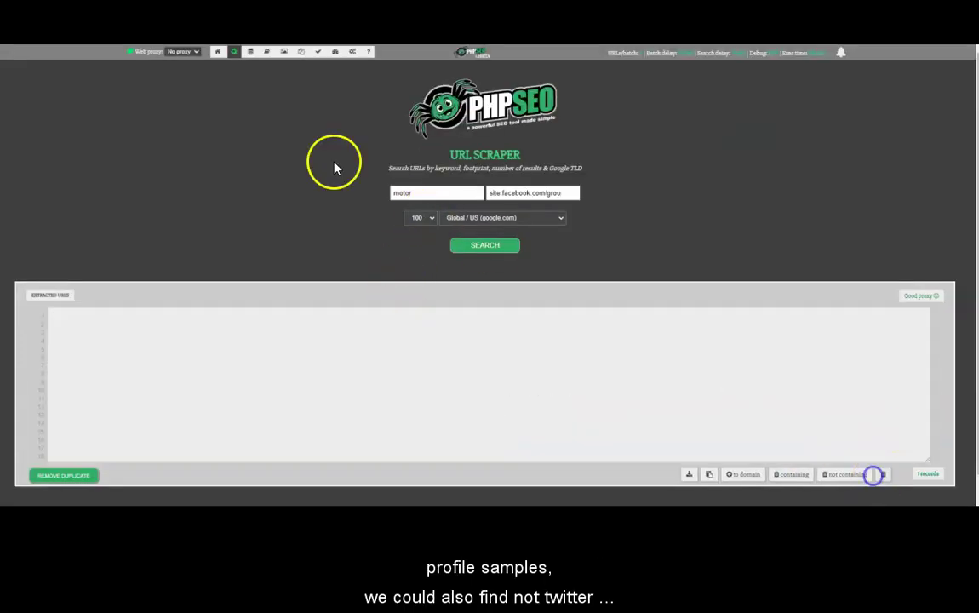
pyautogui.click(572, 192)
pyautogui.click(564, 192)
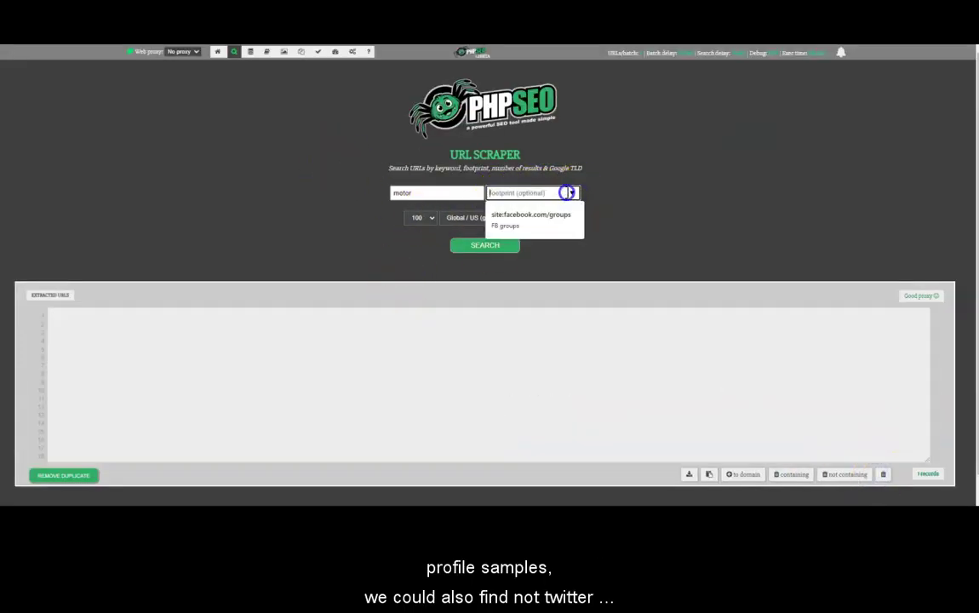
pyautogui.click(612, 195)
# - Choose the site:twitter.com+inurl:status footprint and retype motor as the keyword
pyautogui.click(573, 193)
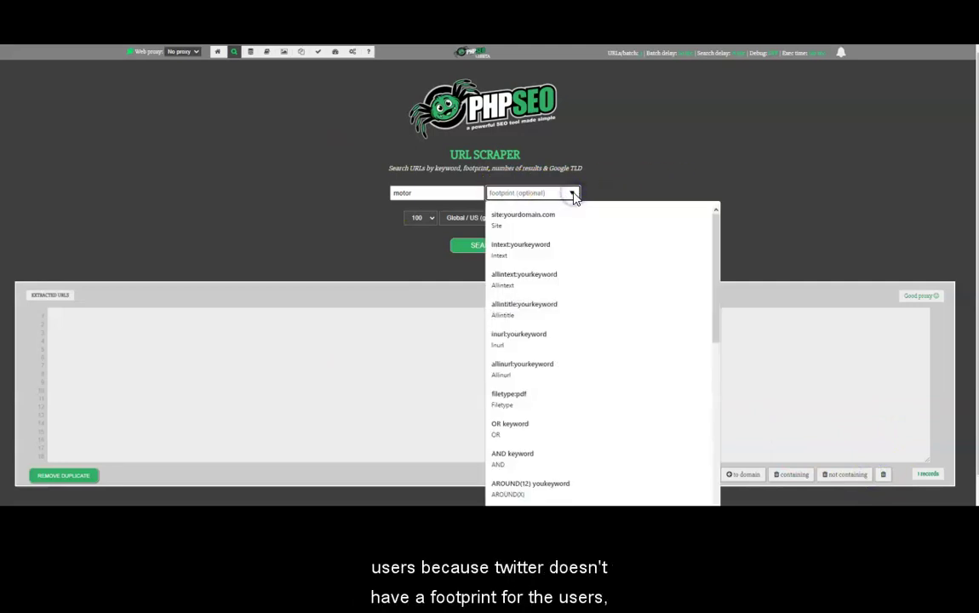
pyautogui.moveTo(714, 286); pyautogui.dragTo(712, 404)
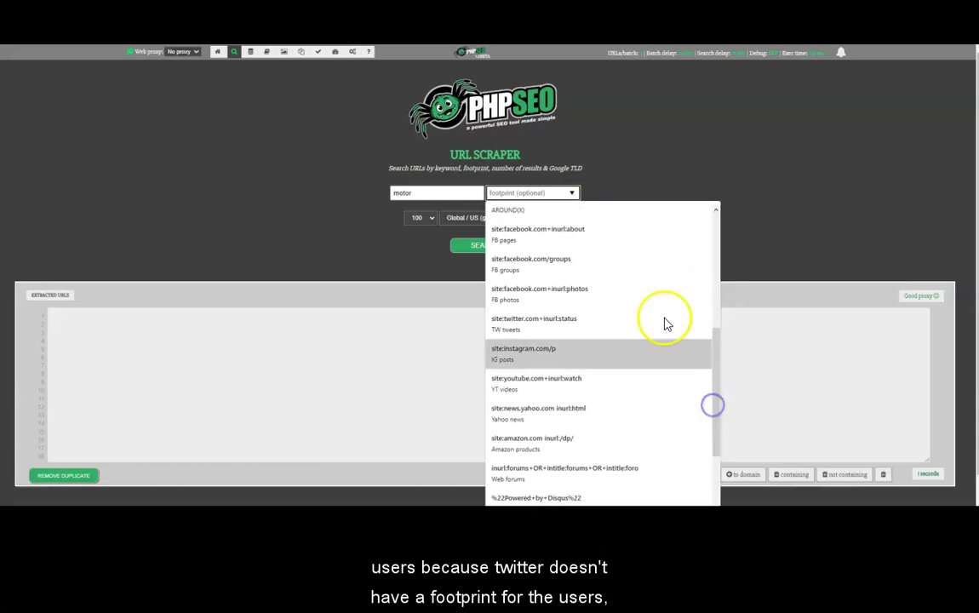
pyautogui.click(540, 324)
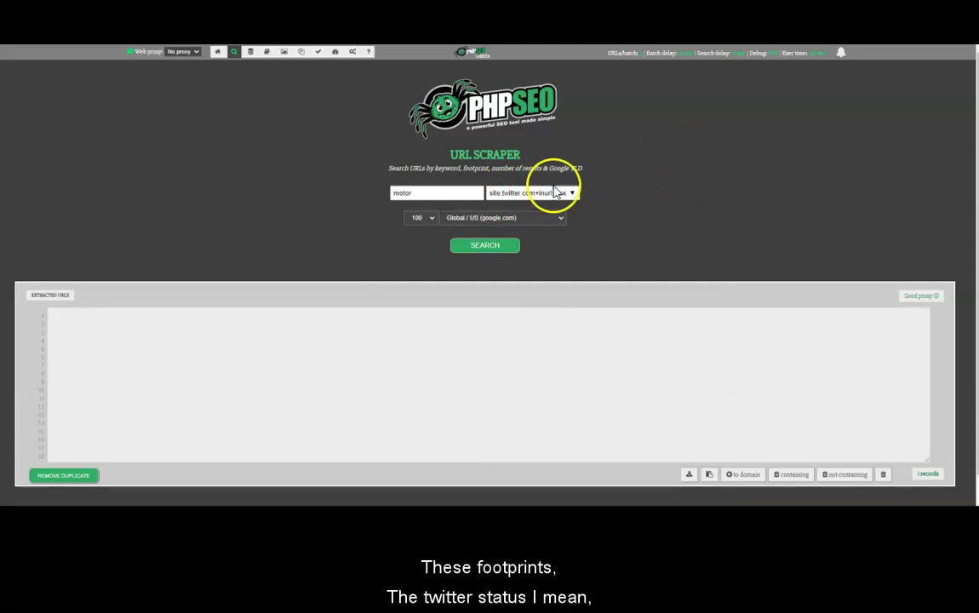
pyautogui.doubleClick(415, 193)
pyautogui.press('BackSpace')
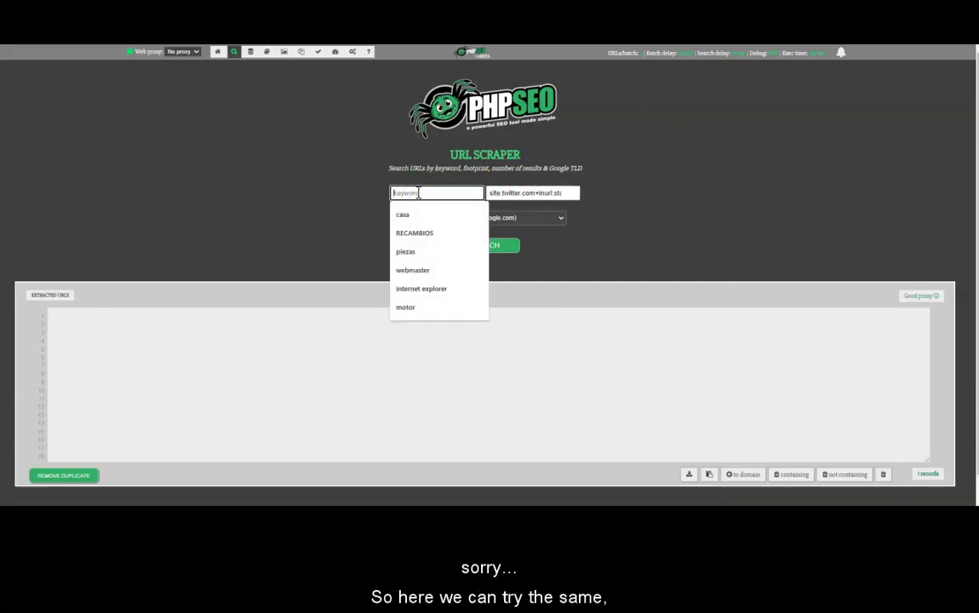
pyautogui.write('motor')
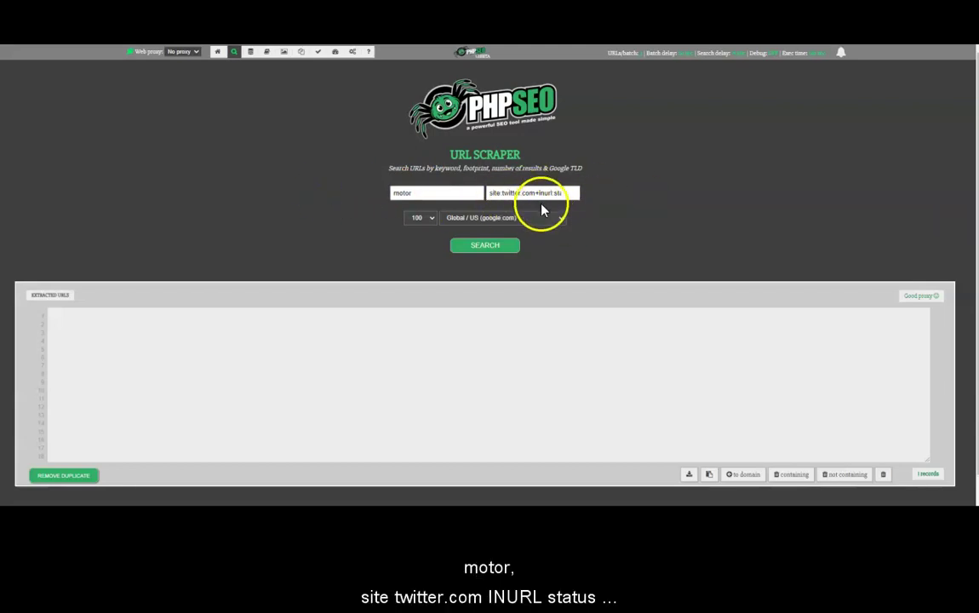
pyautogui.moveTo(531, 192); pyautogui.dragTo(610, 193)
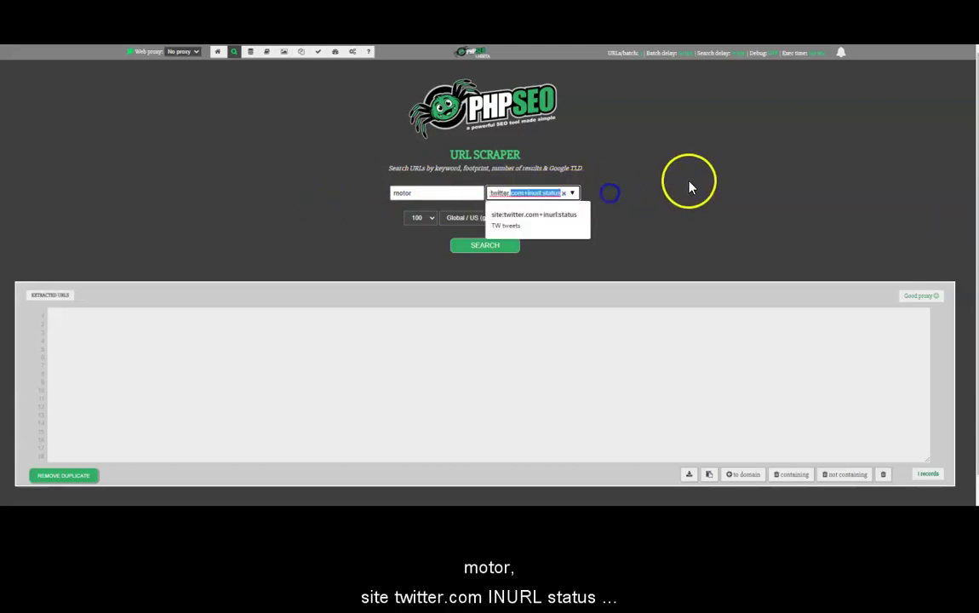
# - Run the Twitter status search for motor and review the 105 extracted URLs
pyautogui.click(485, 246)
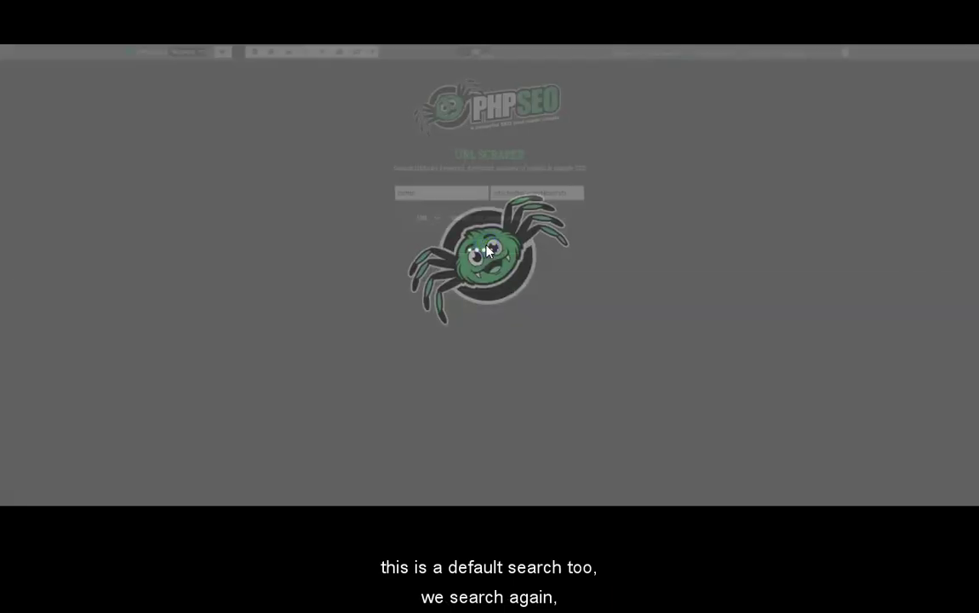
pyautogui.click(336, 330)
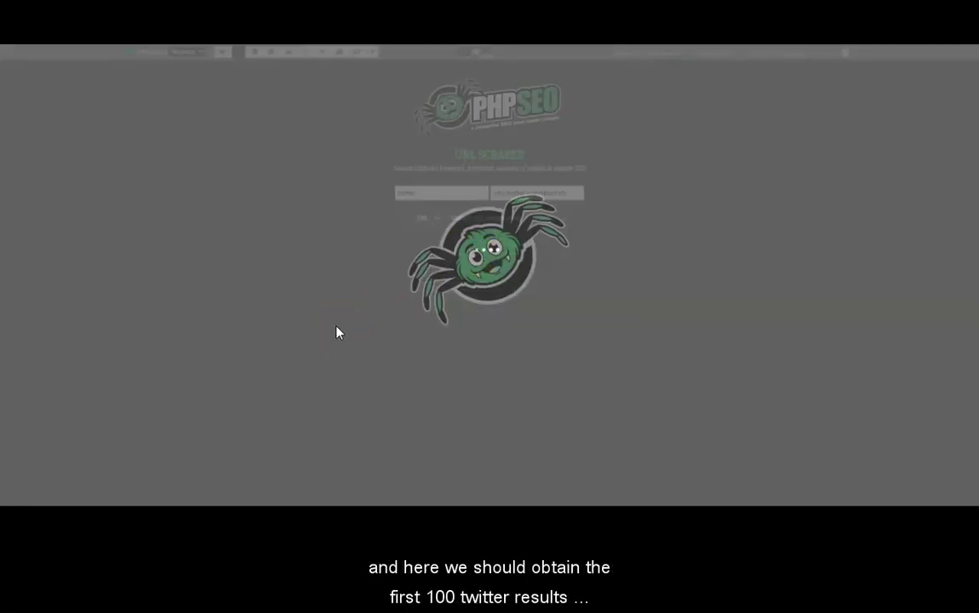
pyautogui.click(241, 364)
pyautogui.click(491, 207)
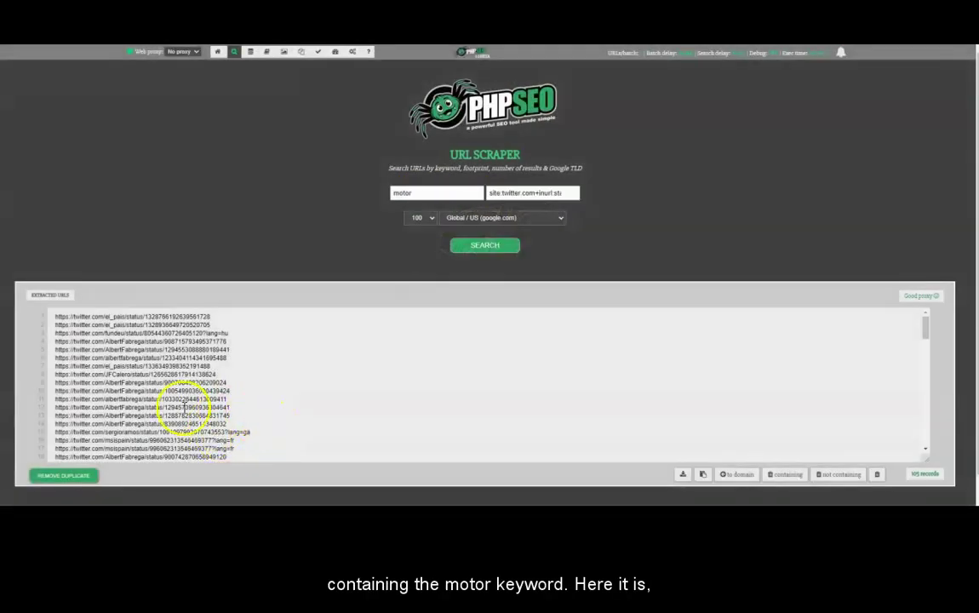
pyautogui.moveTo(925, 329); pyautogui.dragTo(903, 340)
pyautogui.click(519, 223)
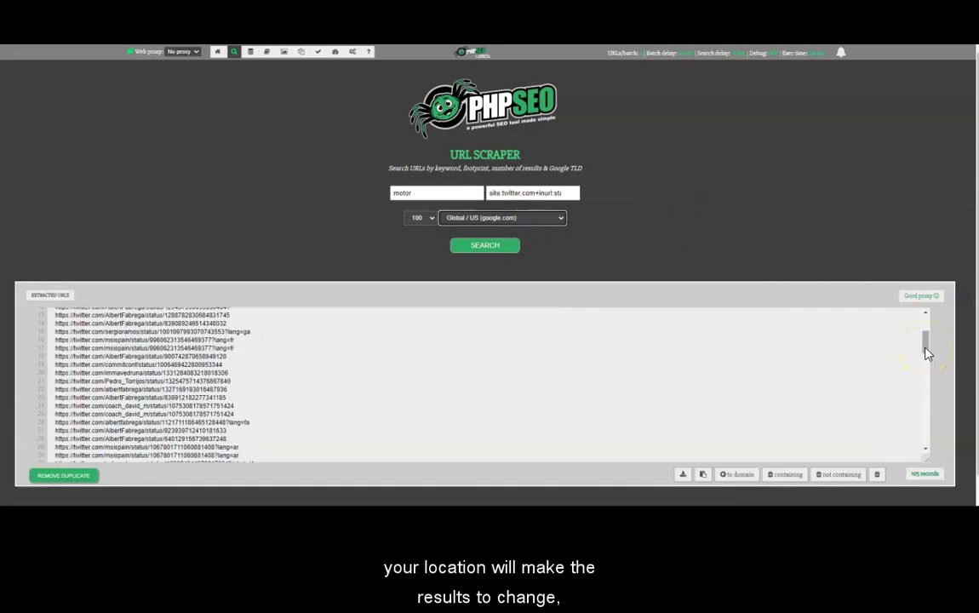
pyautogui.moveTo(927, 354); pyautogui.dragTo(924, 317)
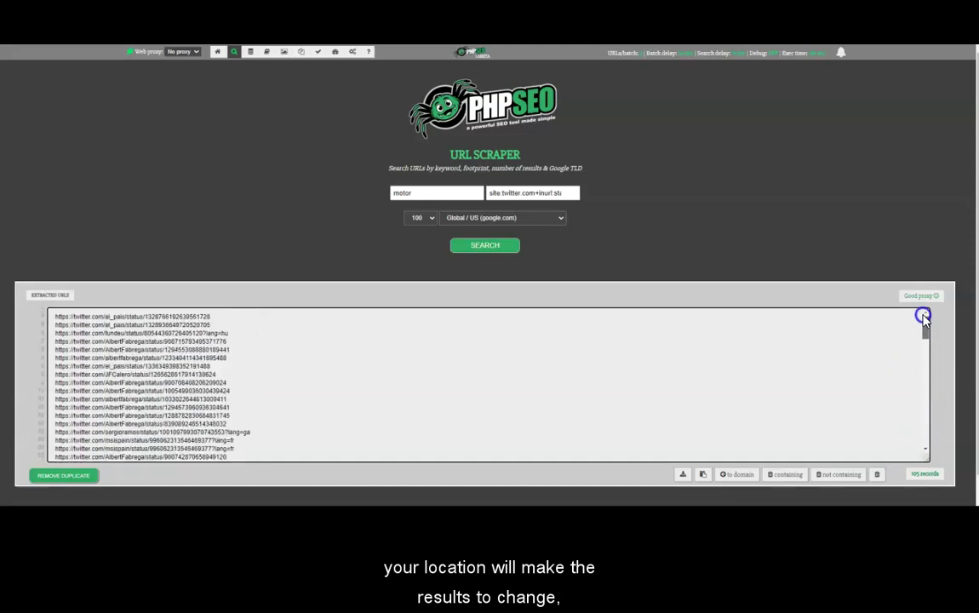
# - Leave the Google country at Global / US and return to the text notes
pyautogui.click(544, 218)
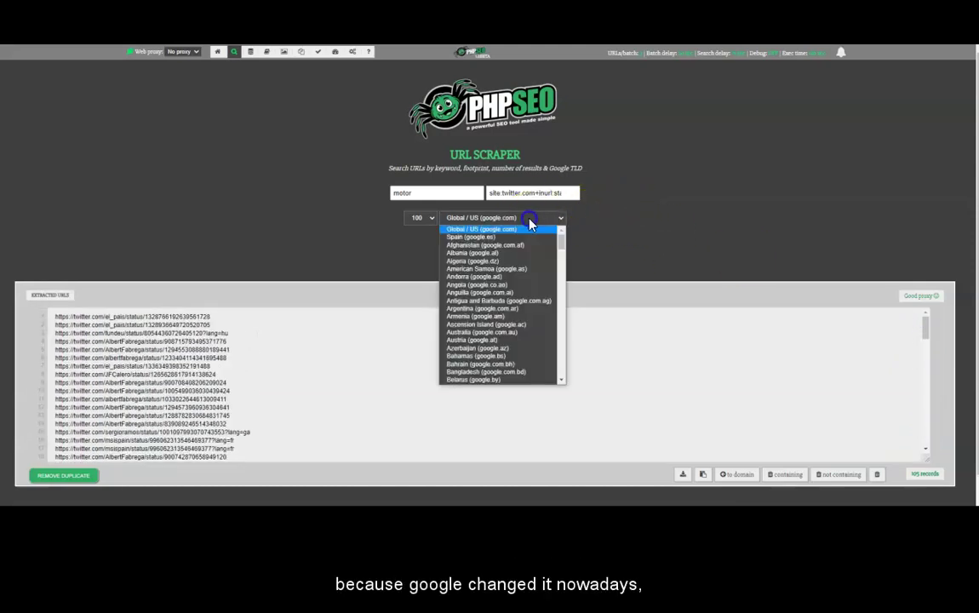
pyautogui.click(695, 175)
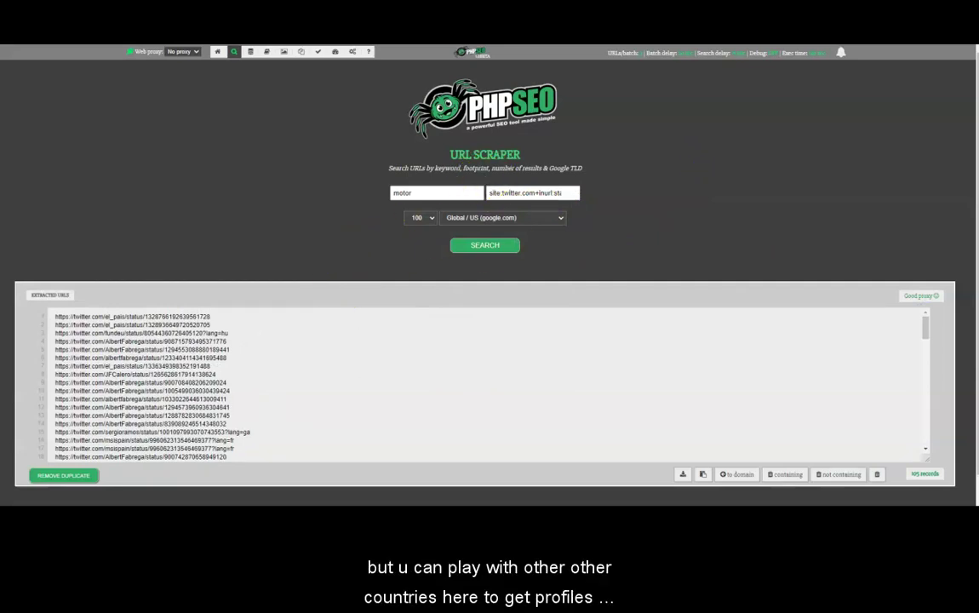
pyautogui.click(255, 481)
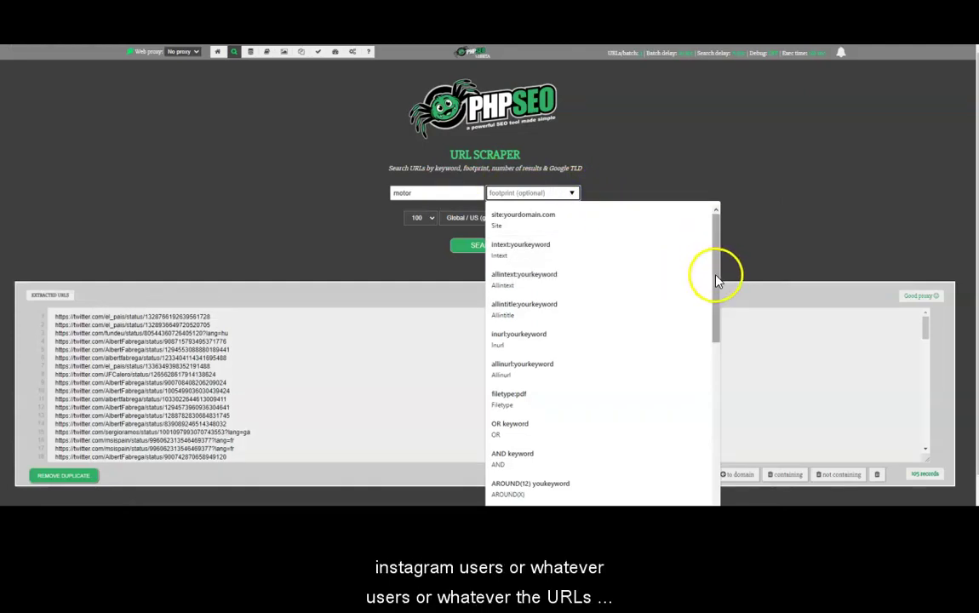
# - Pick the site:instagram.com/p footprint and rerun the motor search, getting 100 post URLs
pyautogui.moveTo(716, 274); pyautogui.dragTo(725, 356)
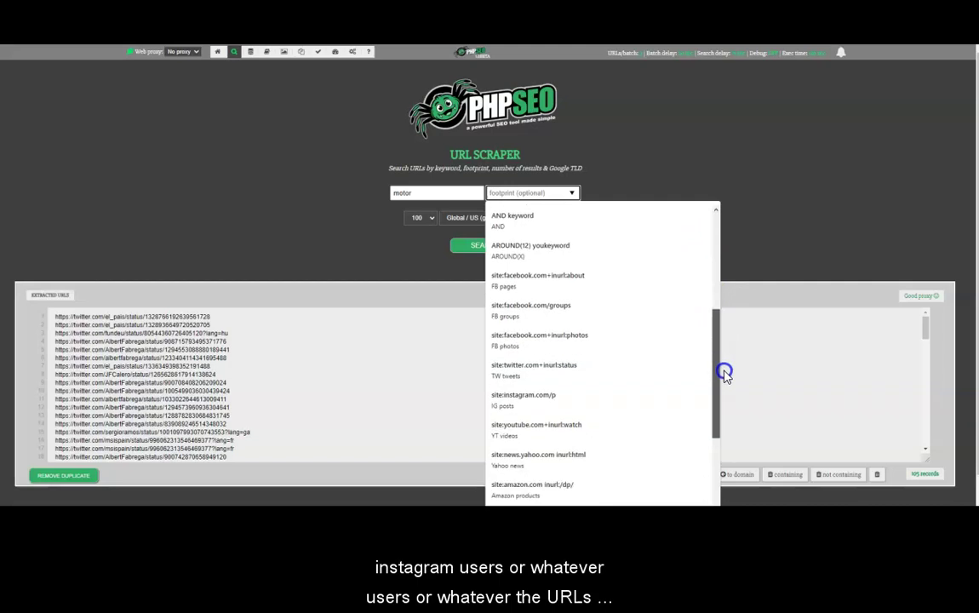
pyautogui.click(562, 401)
pyautogui.click(464, 194)
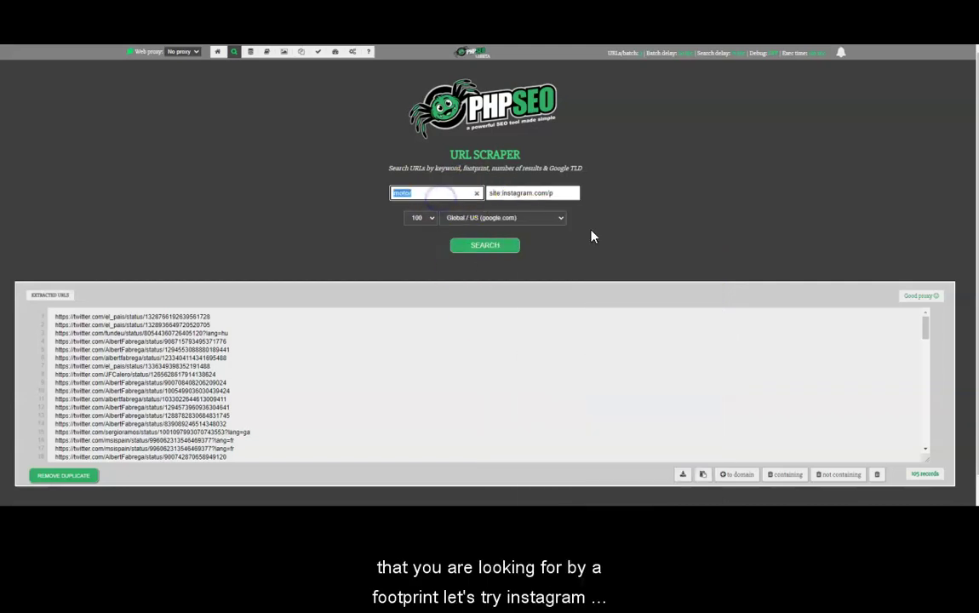
pyautogui.click(482, 246)
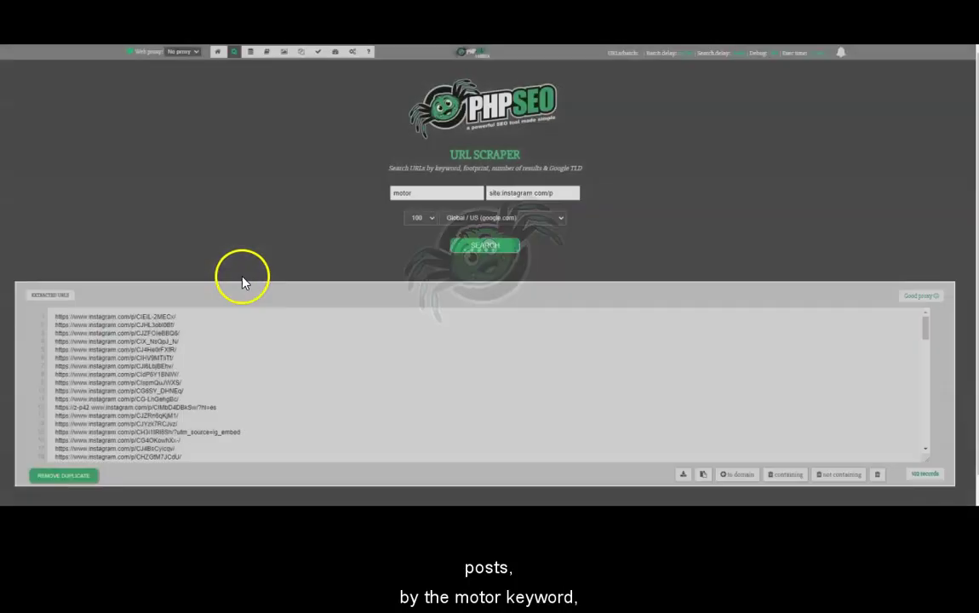
pyautogui.scroll(-2, 544, 400)
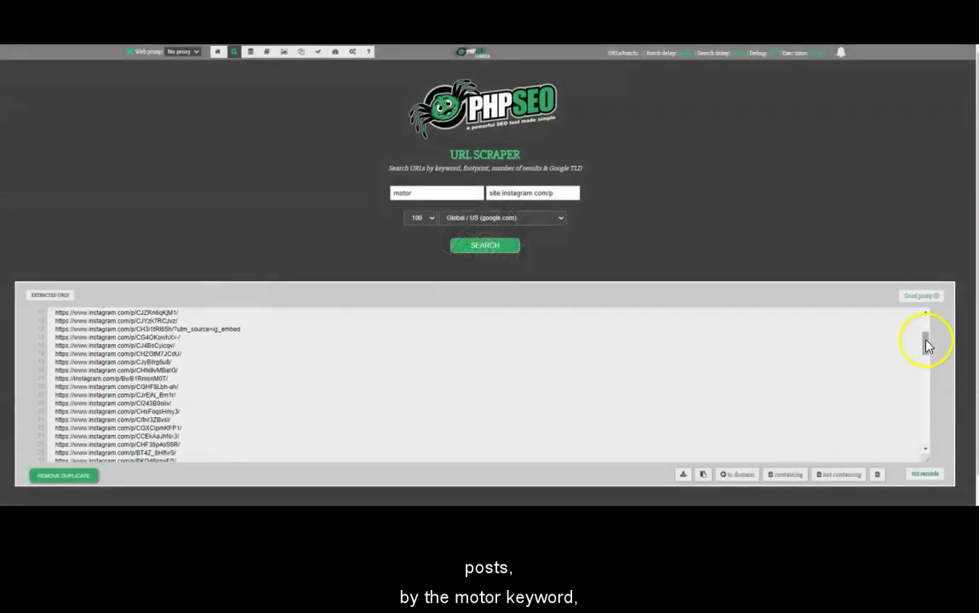
pyautogui.moveTo(926, 341); pyautogui.dragTo(922, 451)
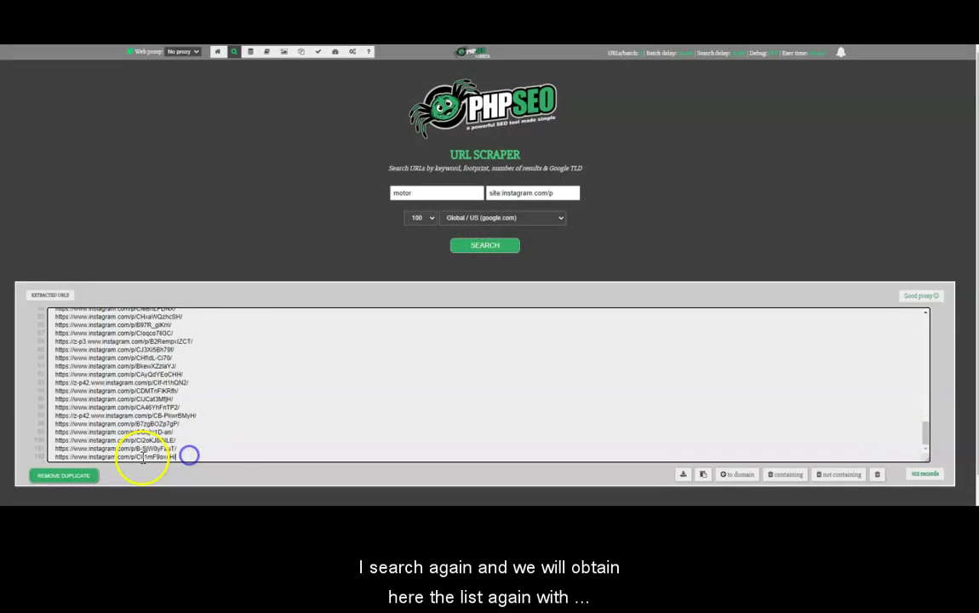
pyautogui.scroll(15, 143, 457)
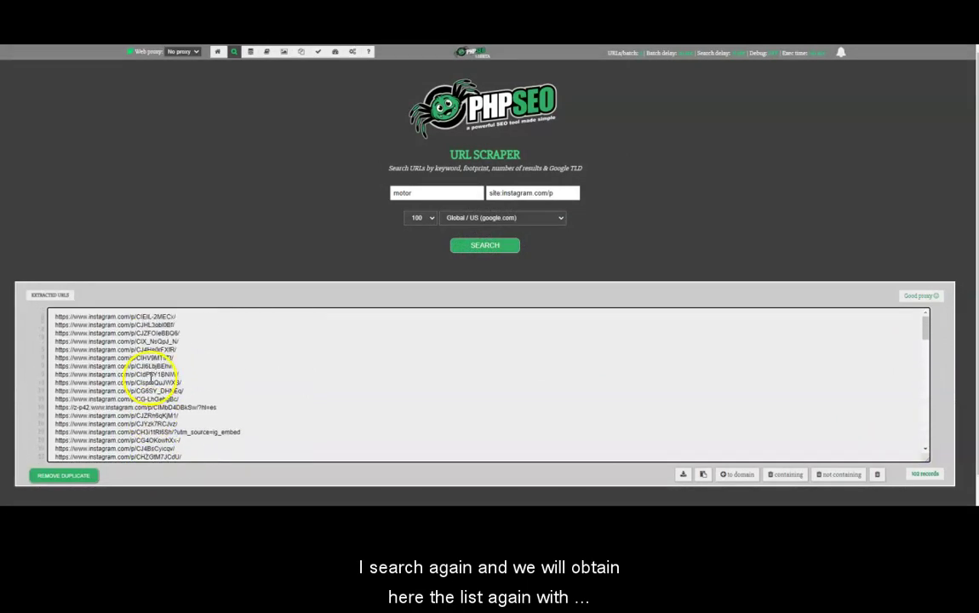
# - Highlight a few Instagram post URLs, then click into the Instagram footprint field
pyautogui.moveTo(17, 390); pyautogui.dragTo(223, 343)
pyautogui.click(163, 365)
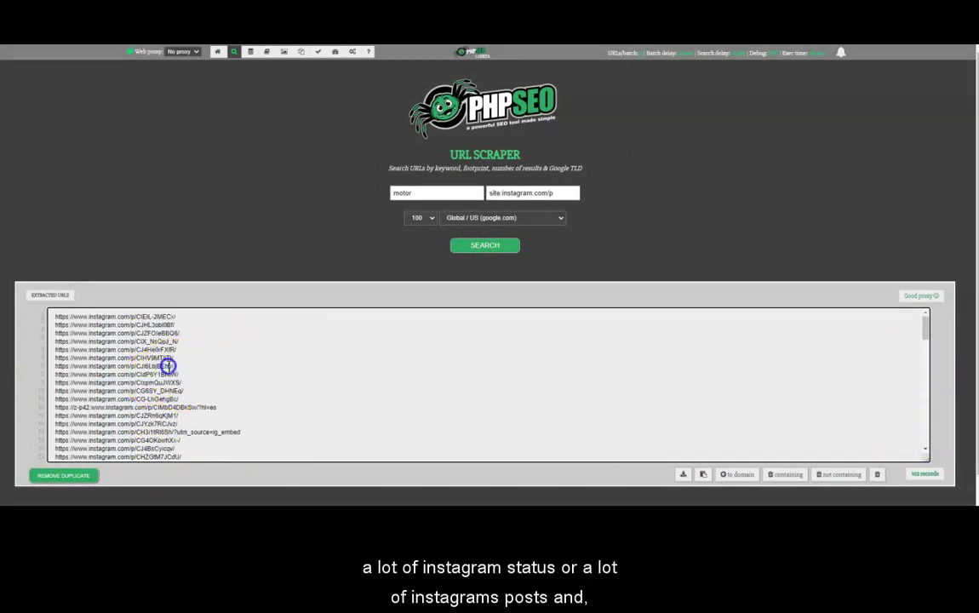
pyautogui.click(525, 194)
pyautogui.click(504, 192)
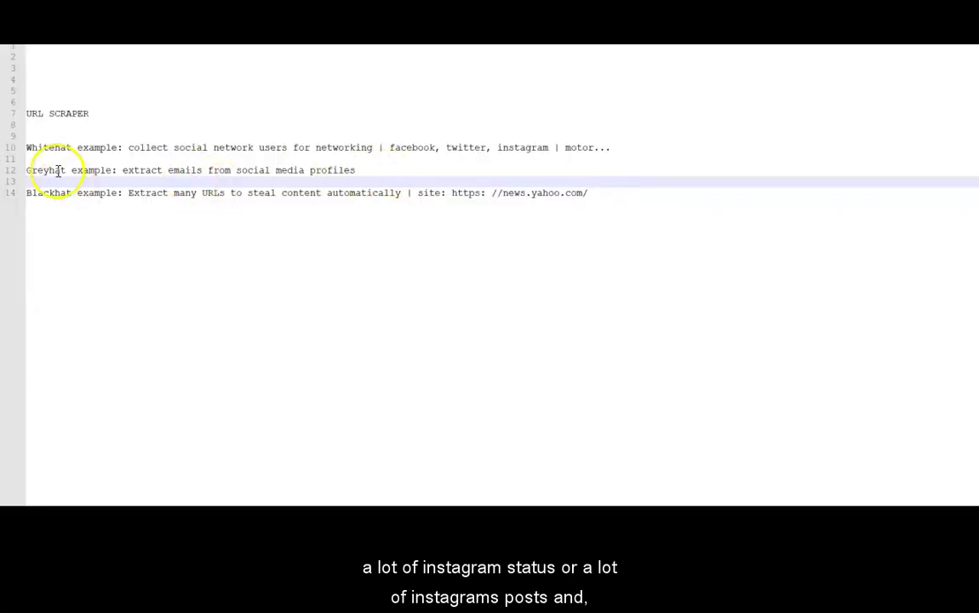
# - Select Whitehat on line 10 and Greyhat on line 12, then return to PHP SEO
pyautogui.doubleClick(42, 150)
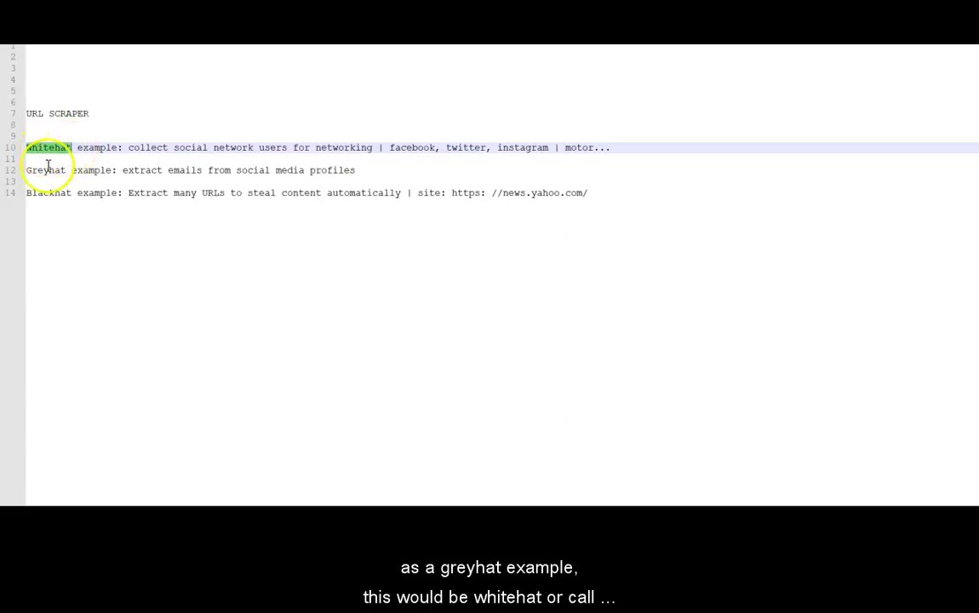
pyautogui.doubleClick(44, 167)
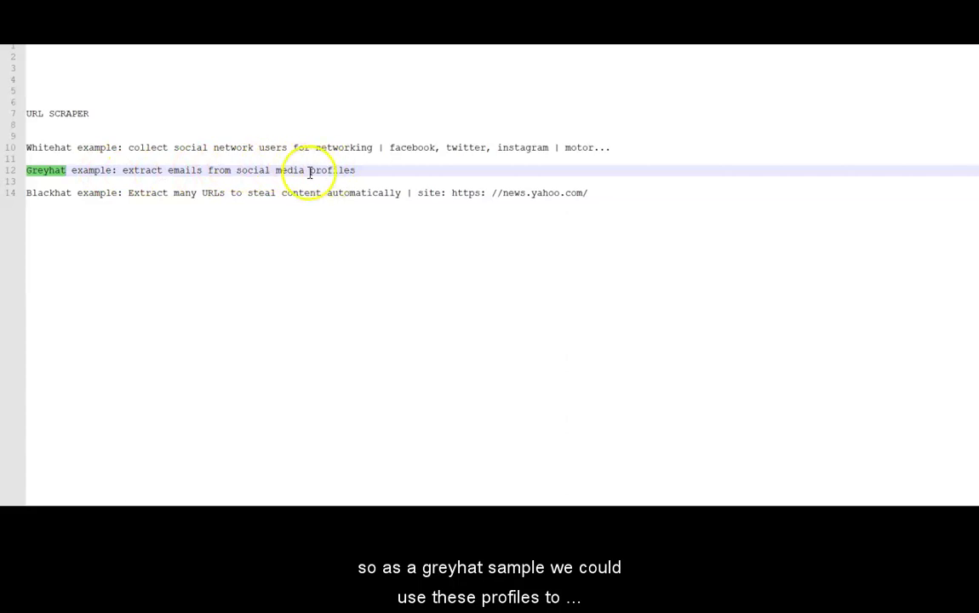
pyautogui.click(167, 169)
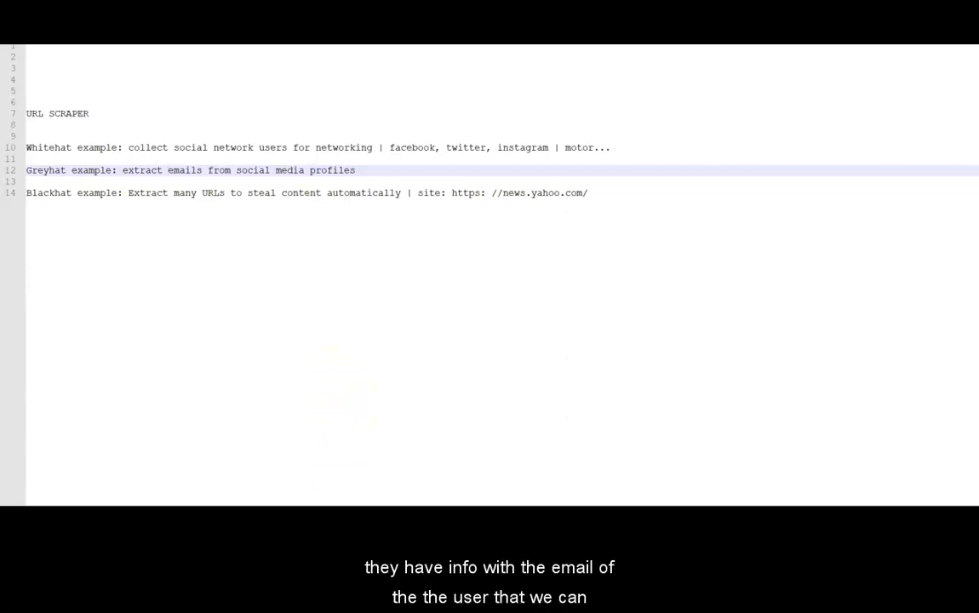
pyautogui.click(361, 472)
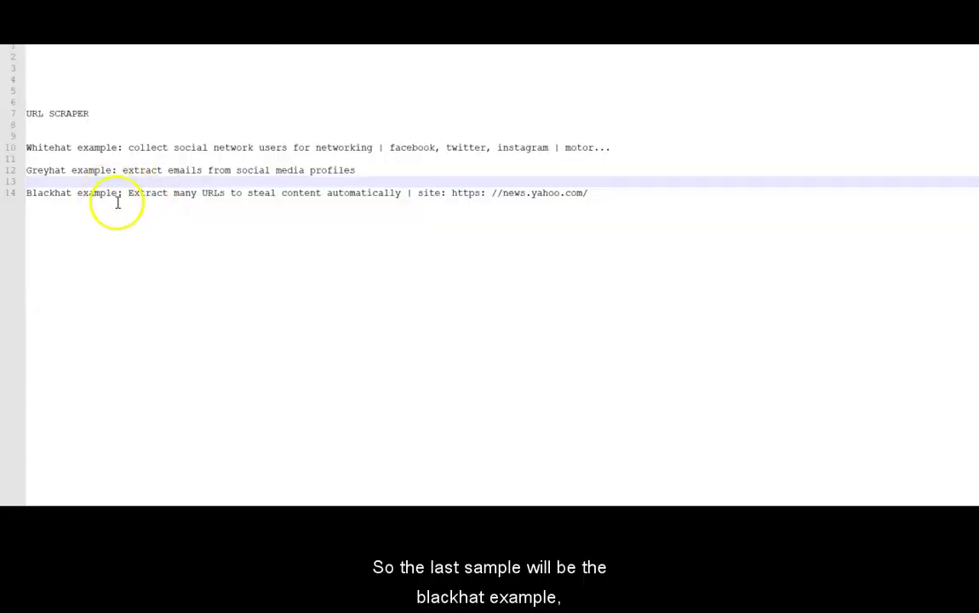
pyautogui.click(118, 195)
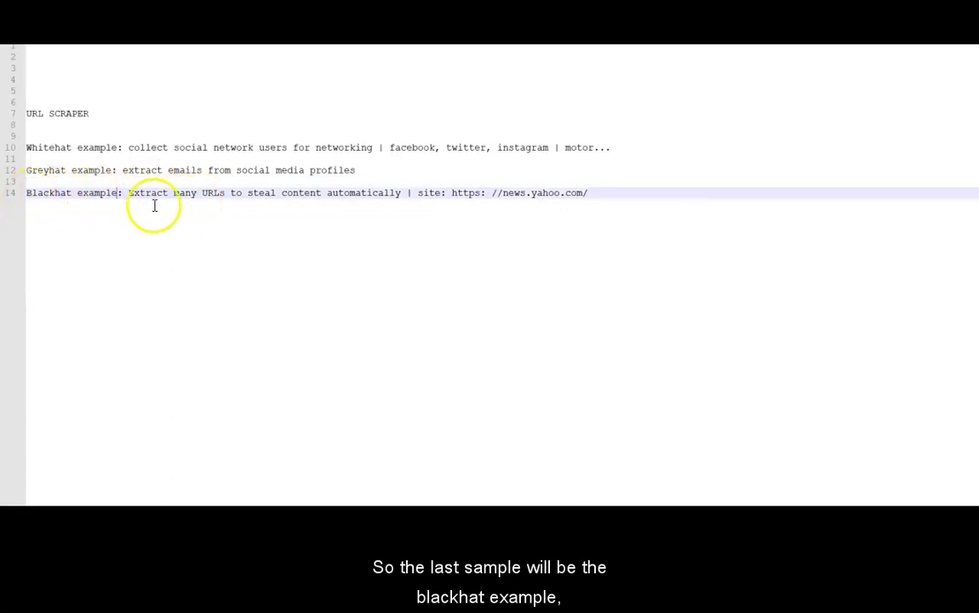
pyautogui.moveTo(129, 193); pyautogui.dragTo(406, 192)
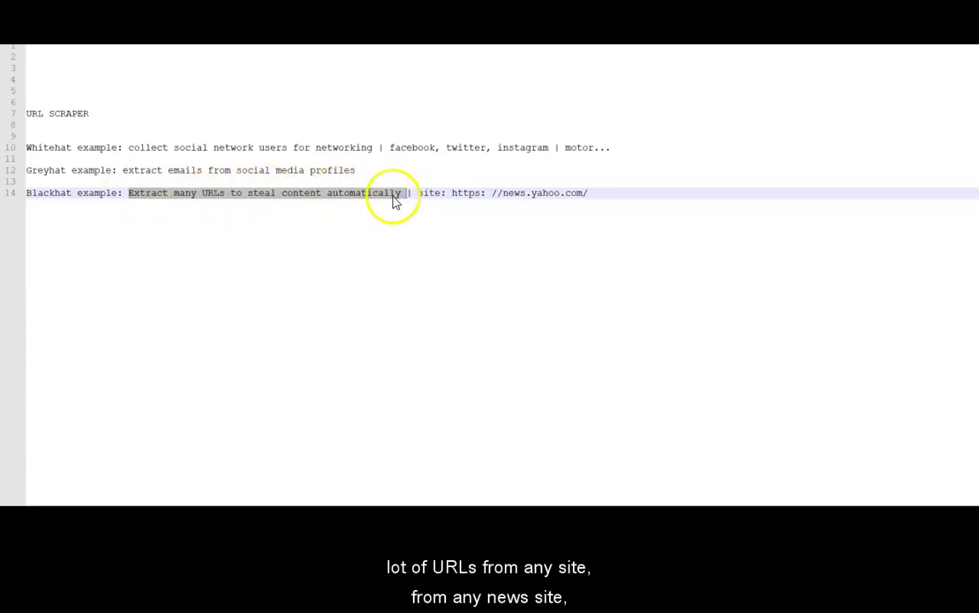
pyautogui.moveTo(452, 195); pyautogui.dragTo(603, 196)
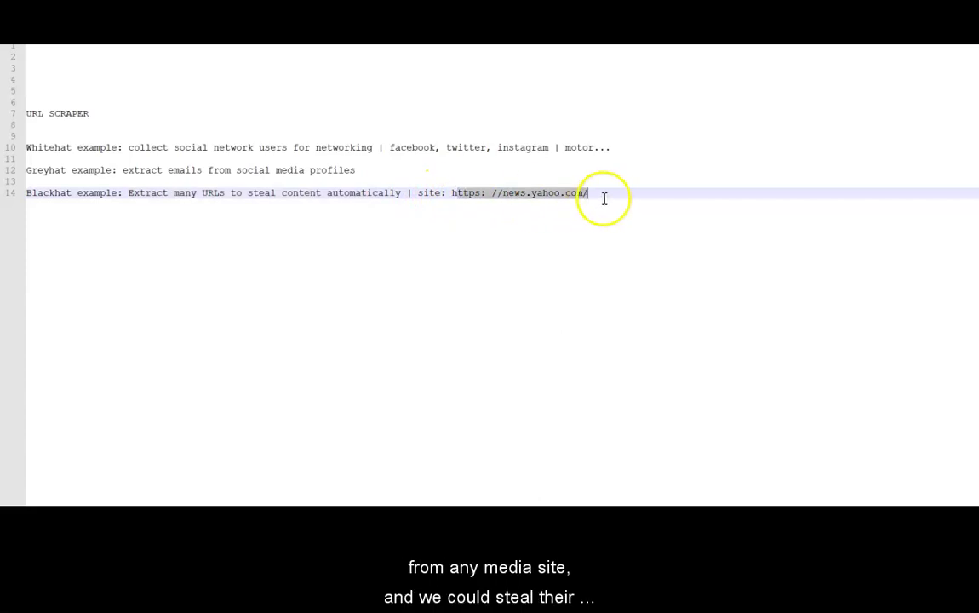
pyautogui.click(313, 195)
pyautogui.moveTo(400, 195); pyautogui.dragTo(250, 195)
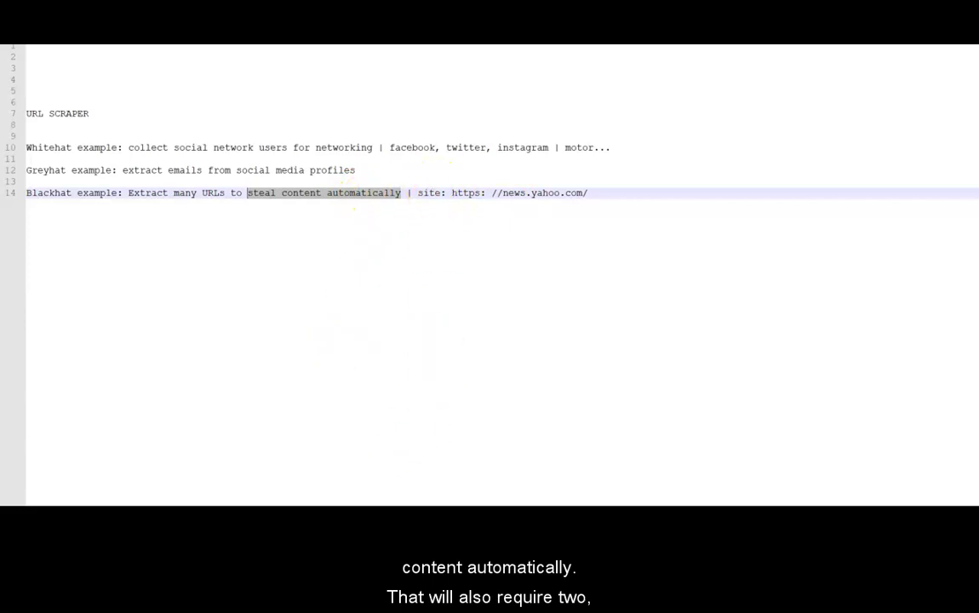
pyautogui.click(609, 194)
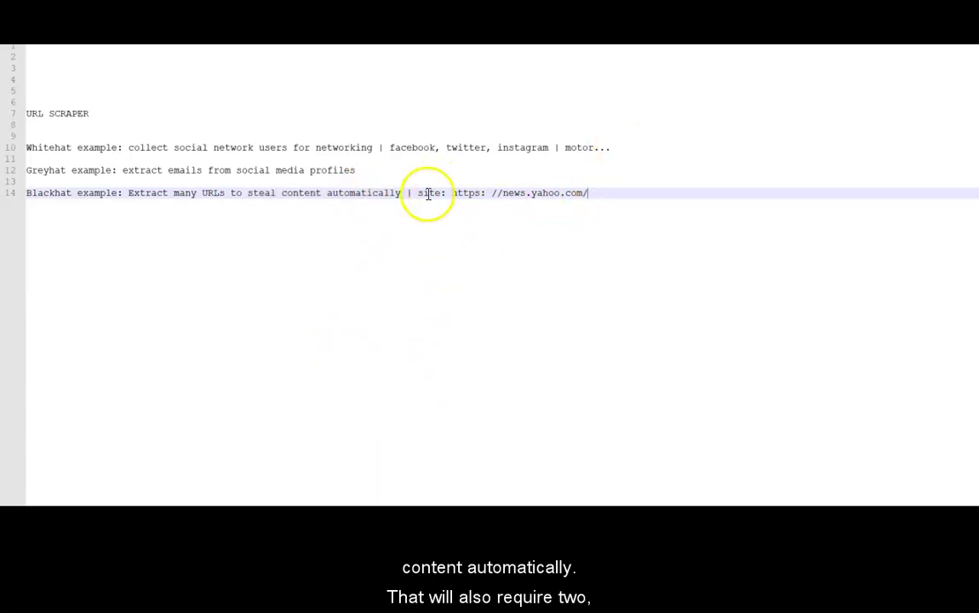
pyautogui.moveTo(586, 194); pyautogui.dragTo(416, 191)
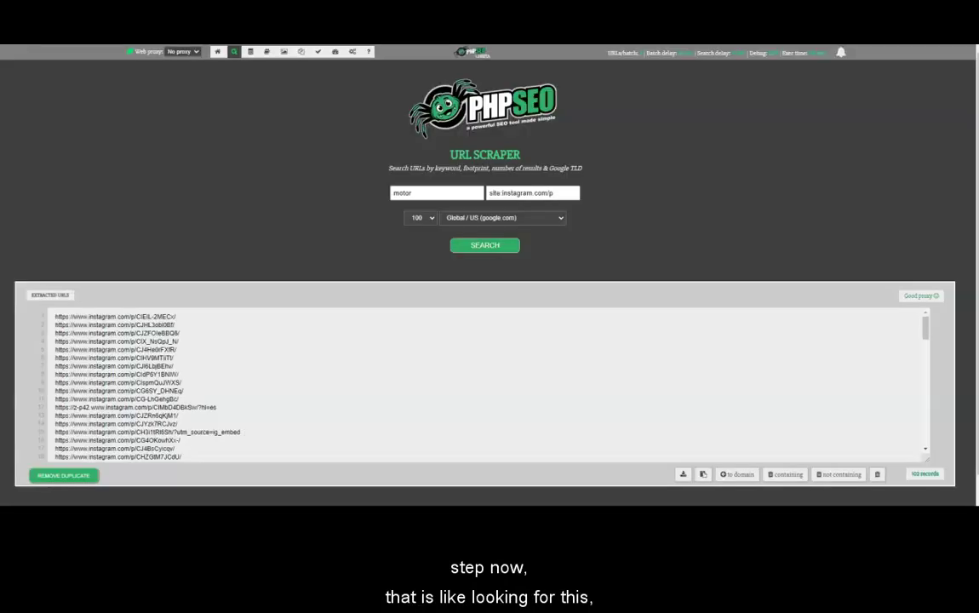
pyautogui.click(503, 193)
pyautogui.hotkey('ctrl', 'a')
pyautogui.write('site:https://news.yahoo.com/')
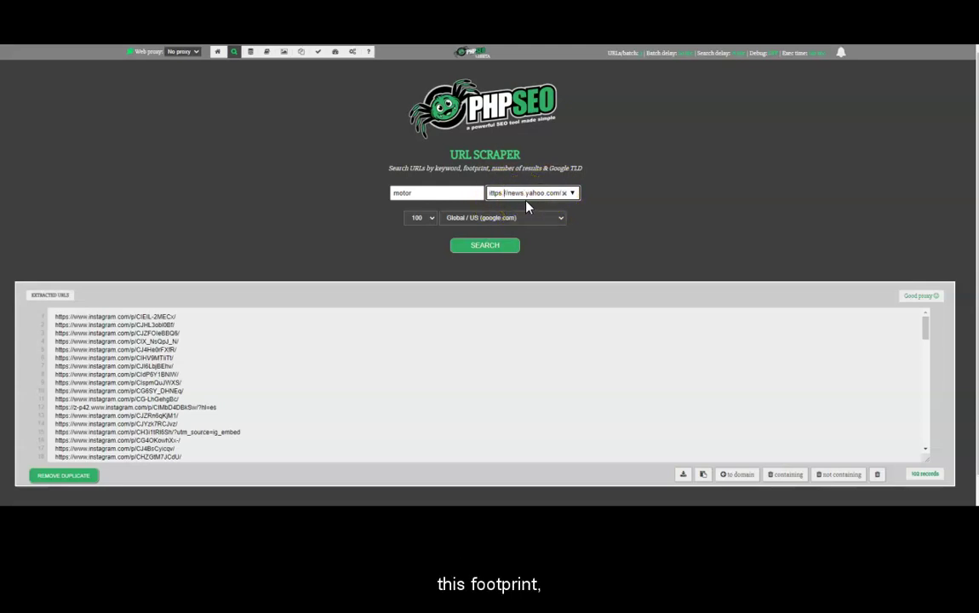
pyautogui.click(503, 195)
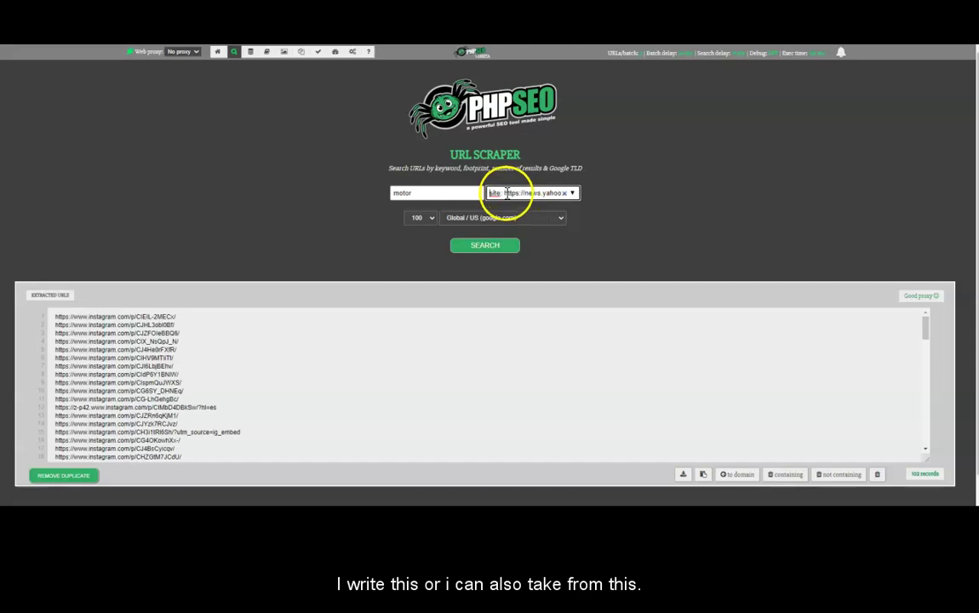
pyautogui.click(562, 193)
pyautogui.scroll(-5, 669, 349)
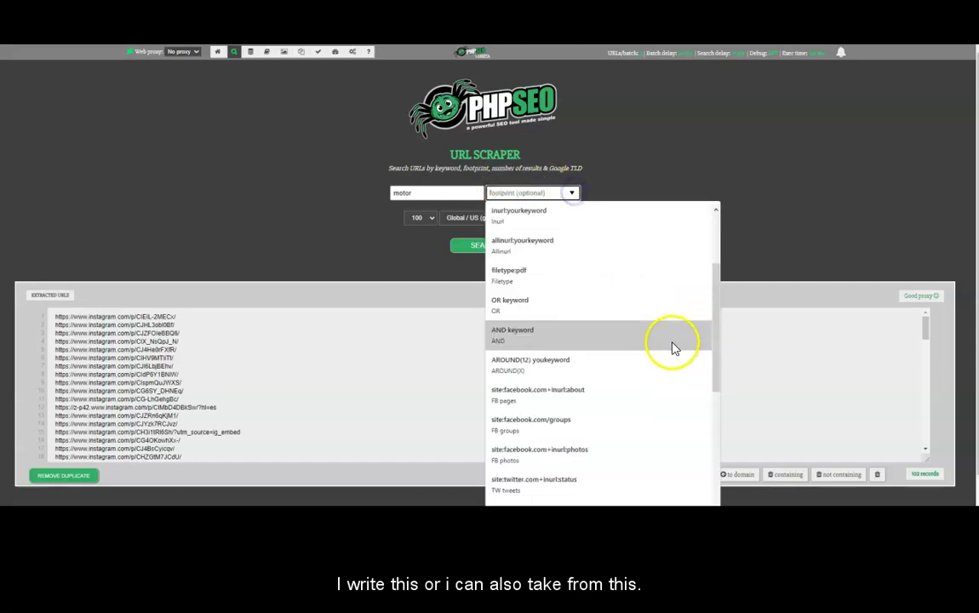
pyautogui.scroll(-3, 664, 355)
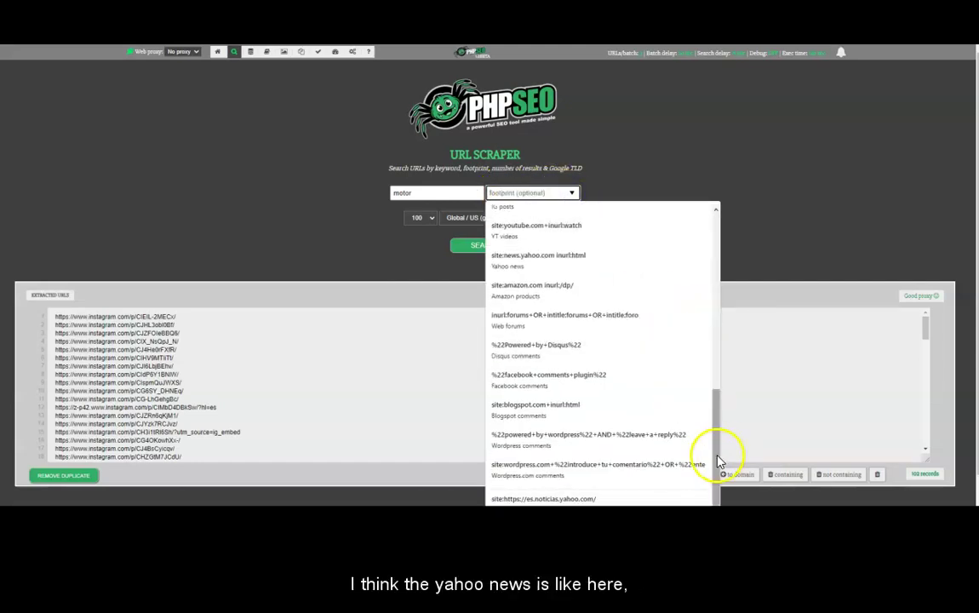
pyautogui.click(612, 499)
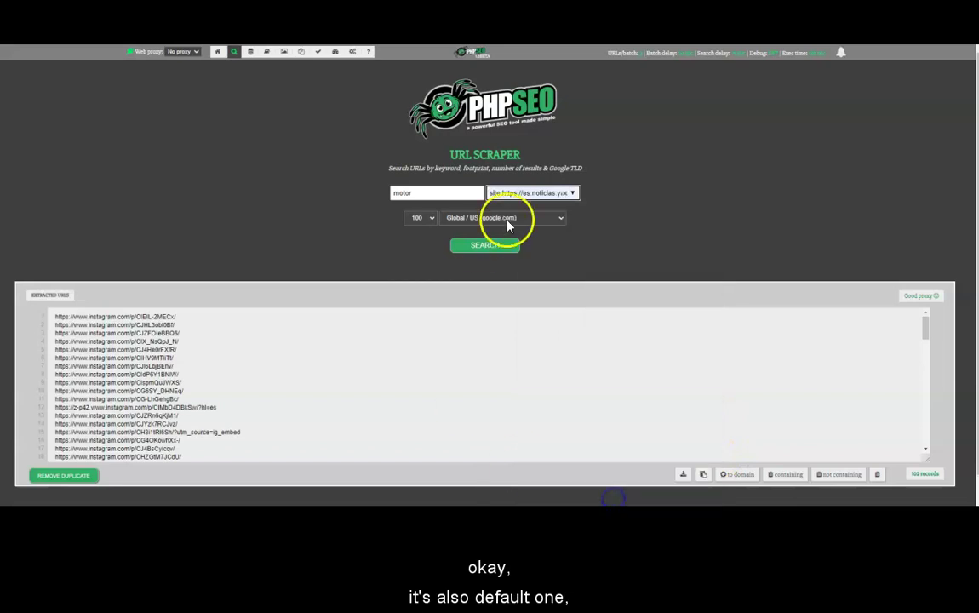
pyautogui.click(418, 196)
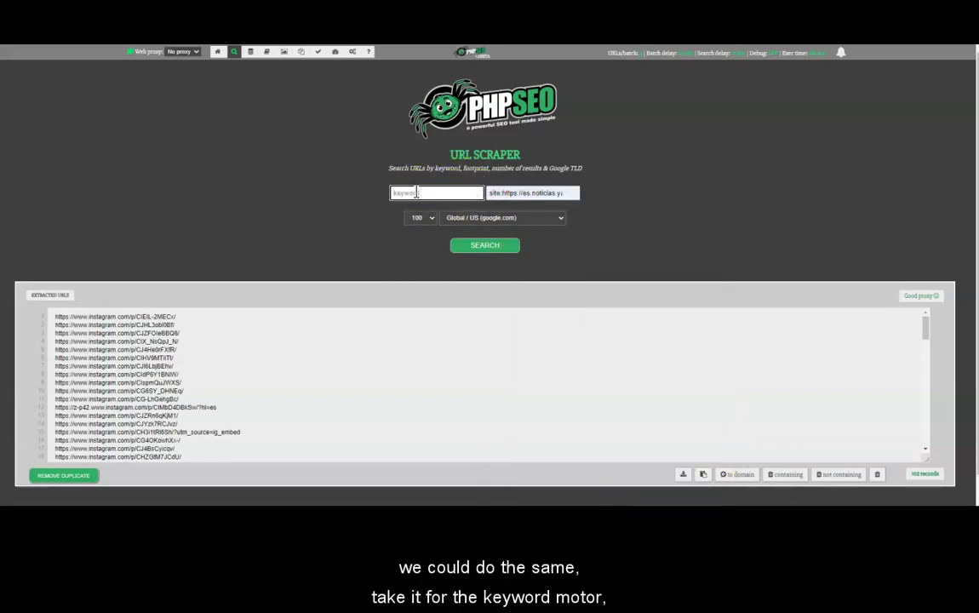
pyautogui.write('motor')
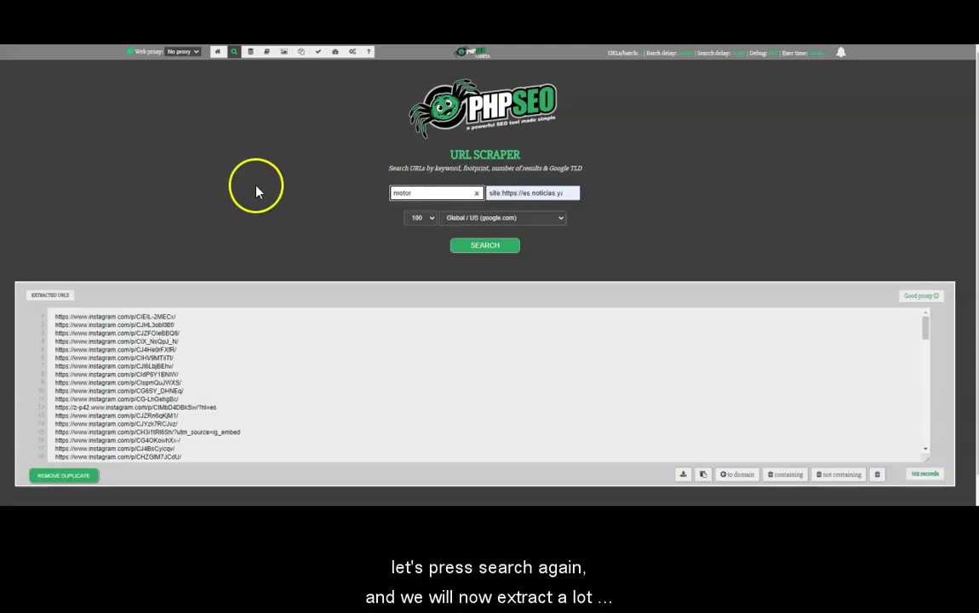
# - Run the motor search and scroll through the 100 es.noticias.yahoo.com article URLs
pyautogui.click(487, 246)
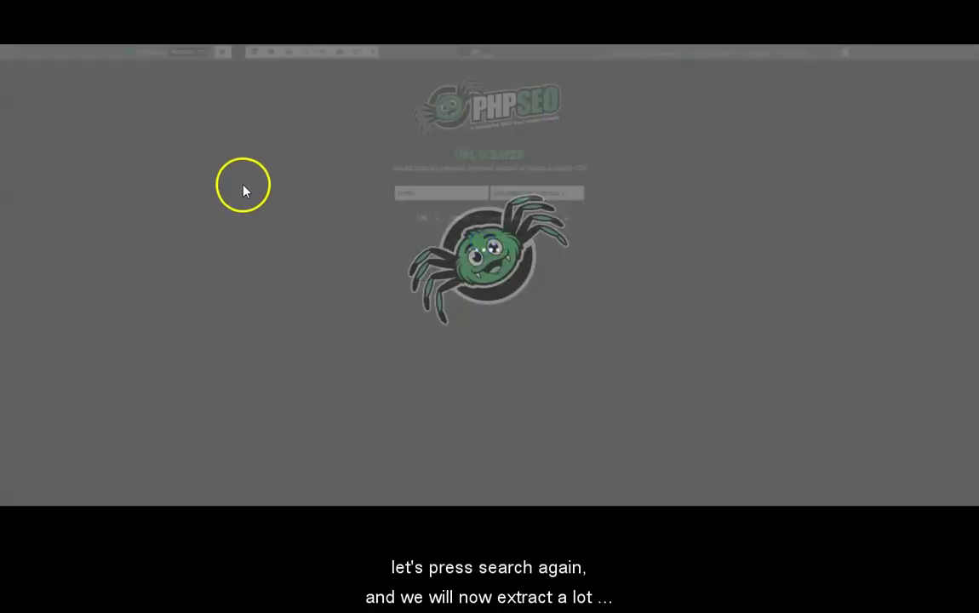
pyautogui.scroll(-5, 128, 387)
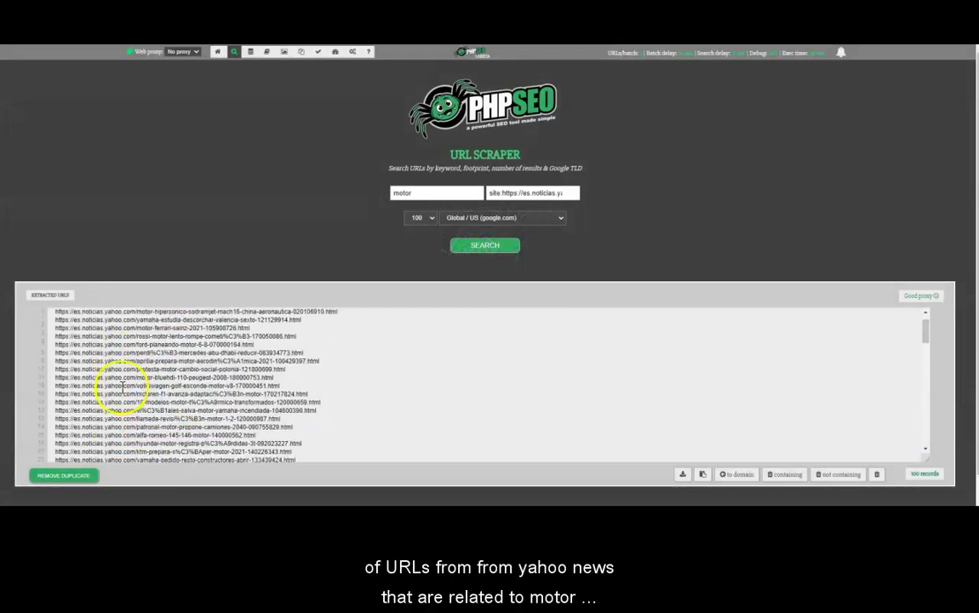
pyautogui.scroll(-15, 123, 386)
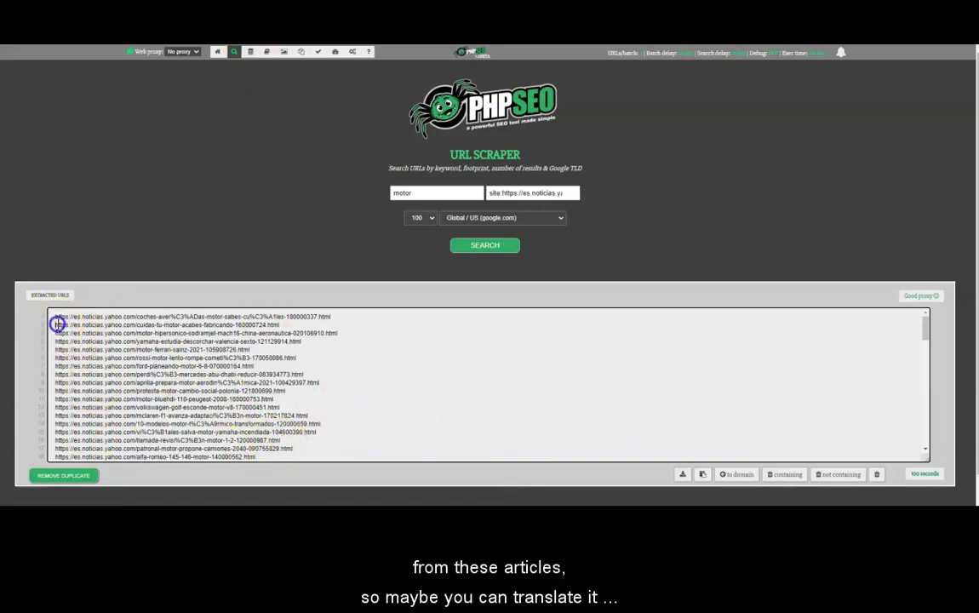
pyautogui.scroll(-10, 305, 439)
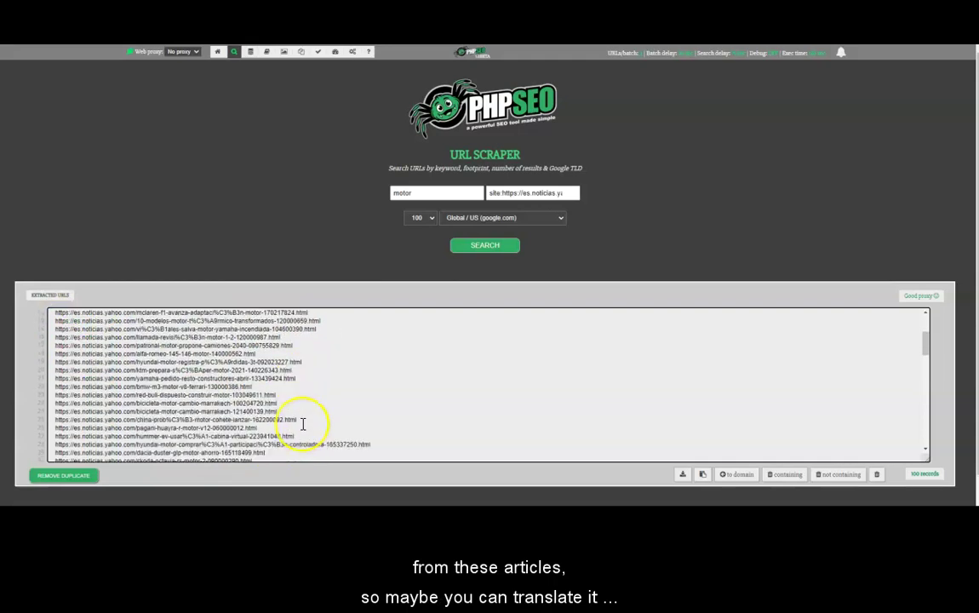
pyautogui.scroll(-10, 303, 426)
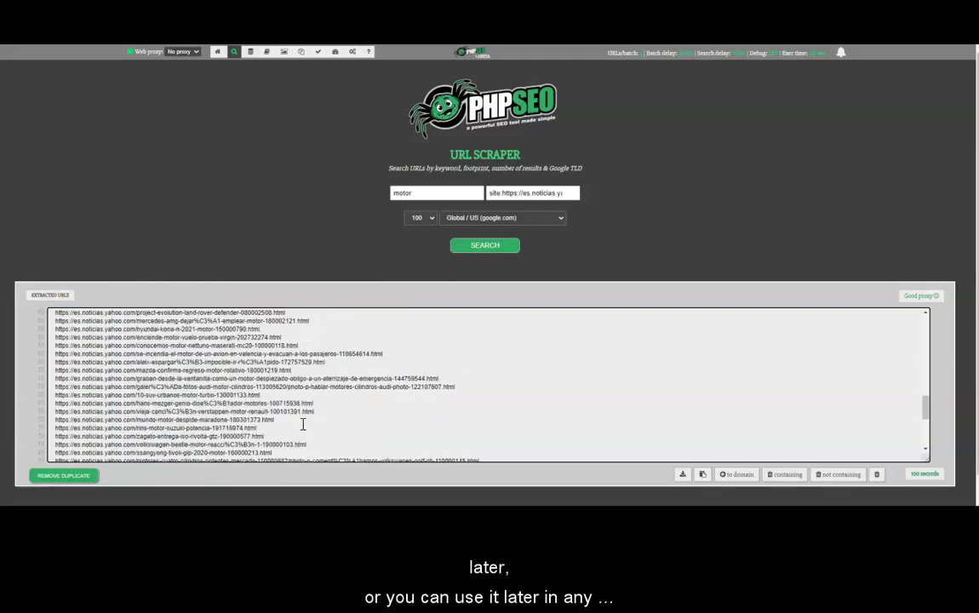
# - Copy all 100 extracted es.noticias.yahoo.com motor URLs to the clipboard and review the list
pyautogui.click(401, 354)
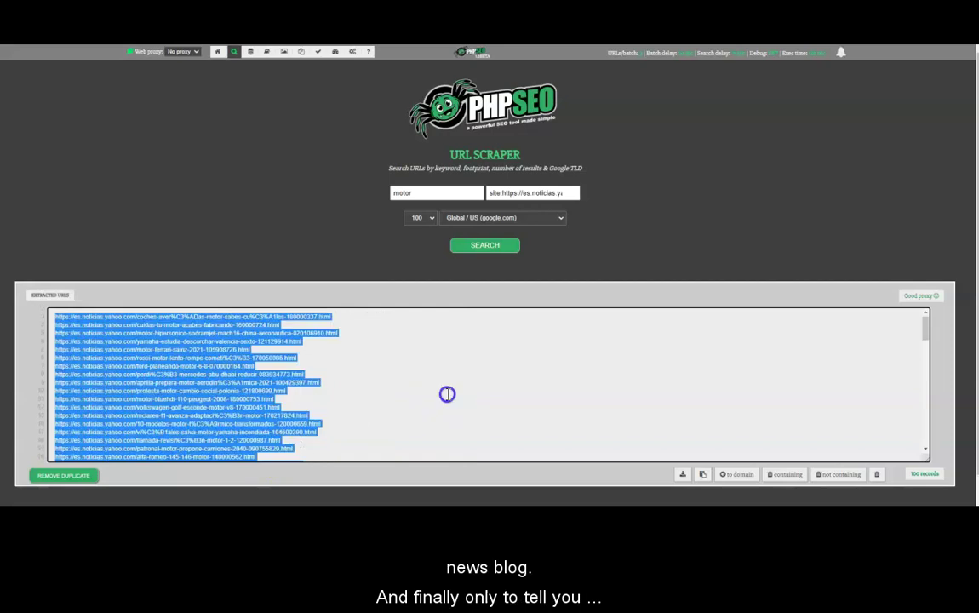
pyautogui.click(401, 354)
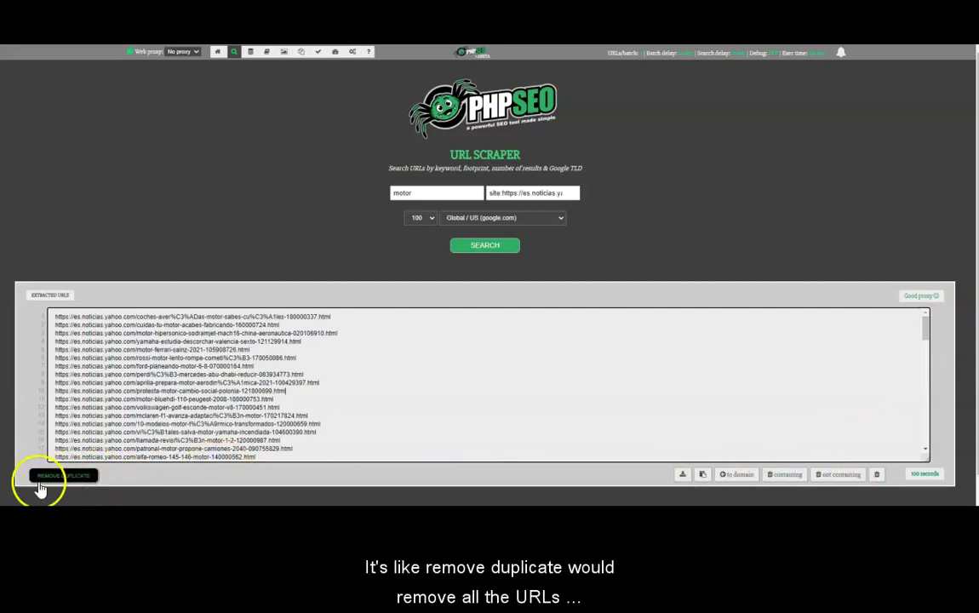
pyautogui.scroll(-3, 264, 408)
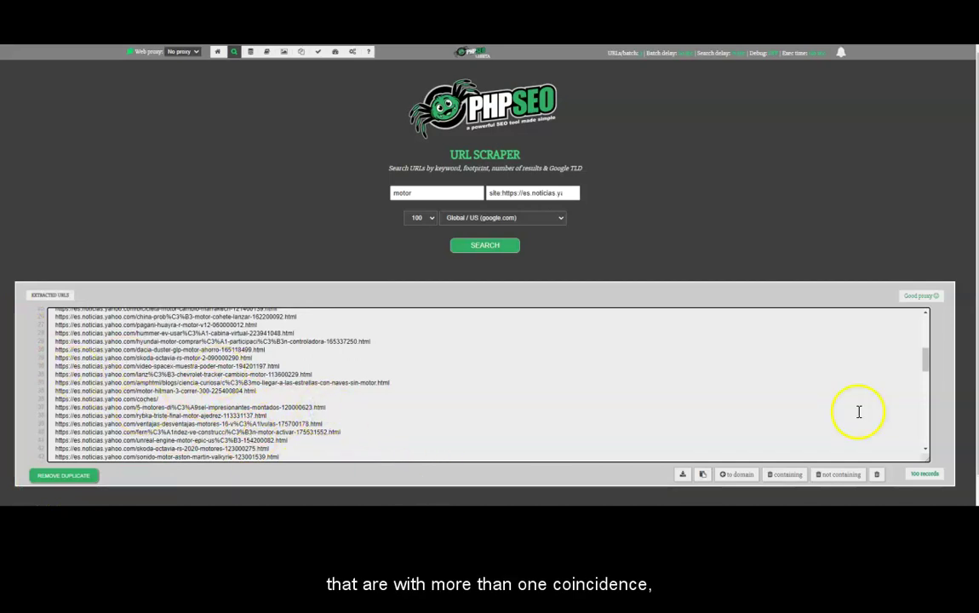
pyautogui.click(700, 479)
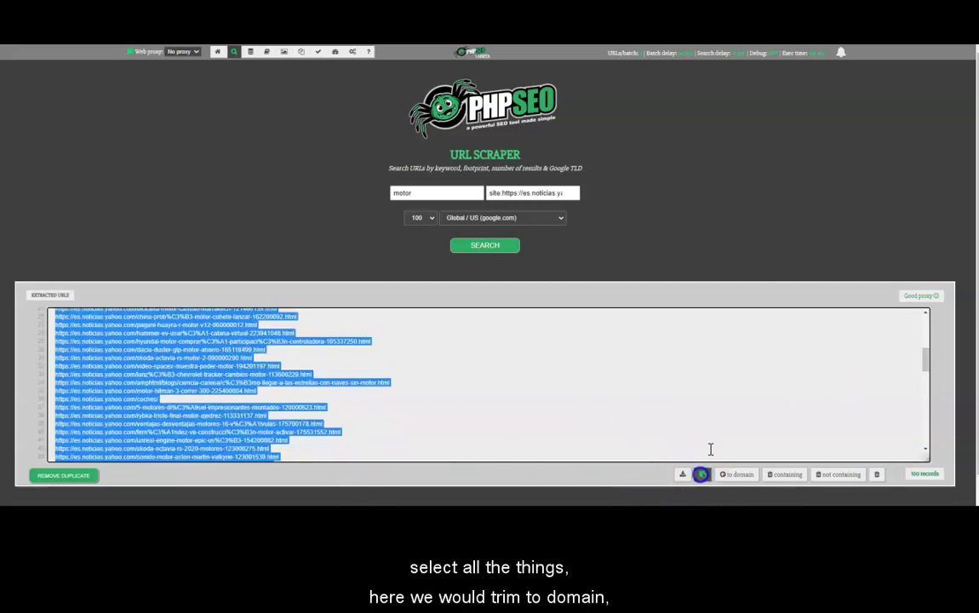
pyautogui.click(565, 380)
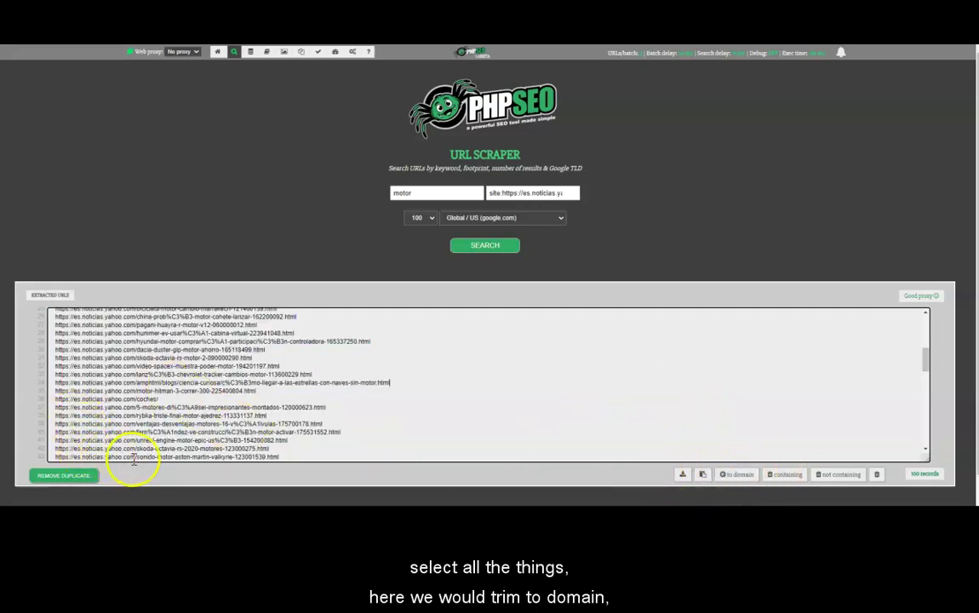
pyautogui.moveTo(133, 460); pyautogui.dragTo(62, 431)
pyautogui.moveTo(130, 429); pyautogui.dragTo(4, 420)
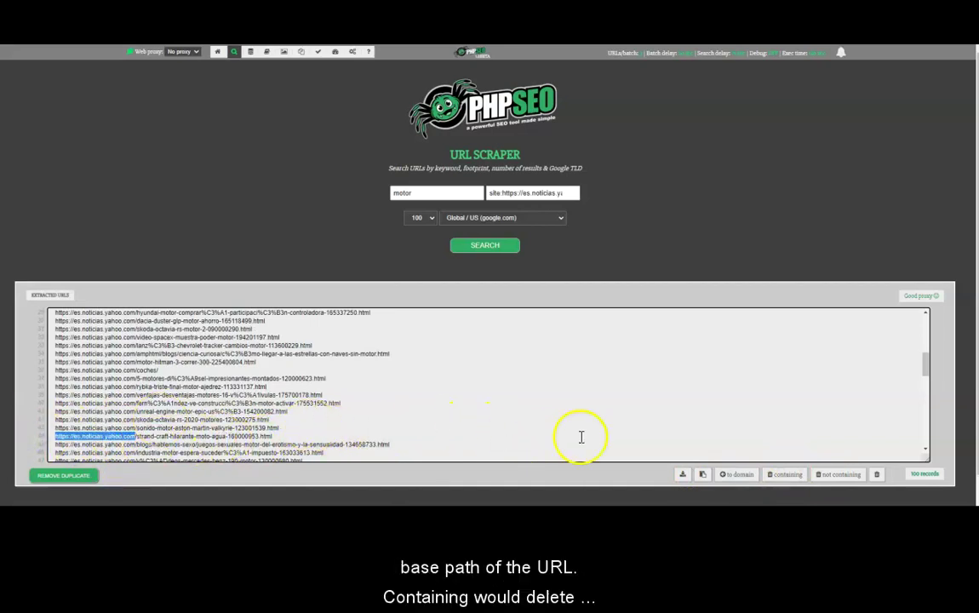
pyautogui.scroll(-5, 518, 391)
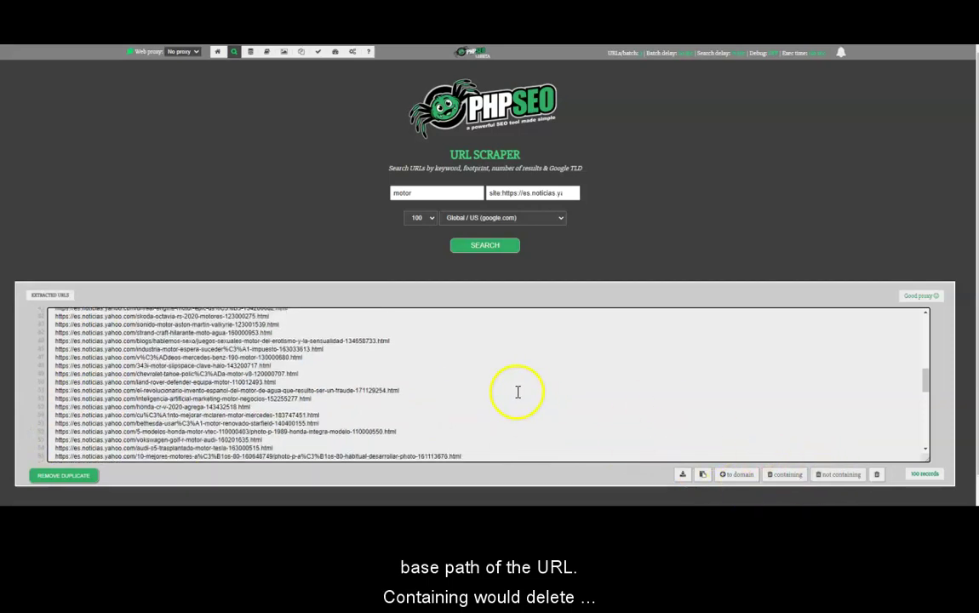
pyautogui.scroll(-5, 613, 416)
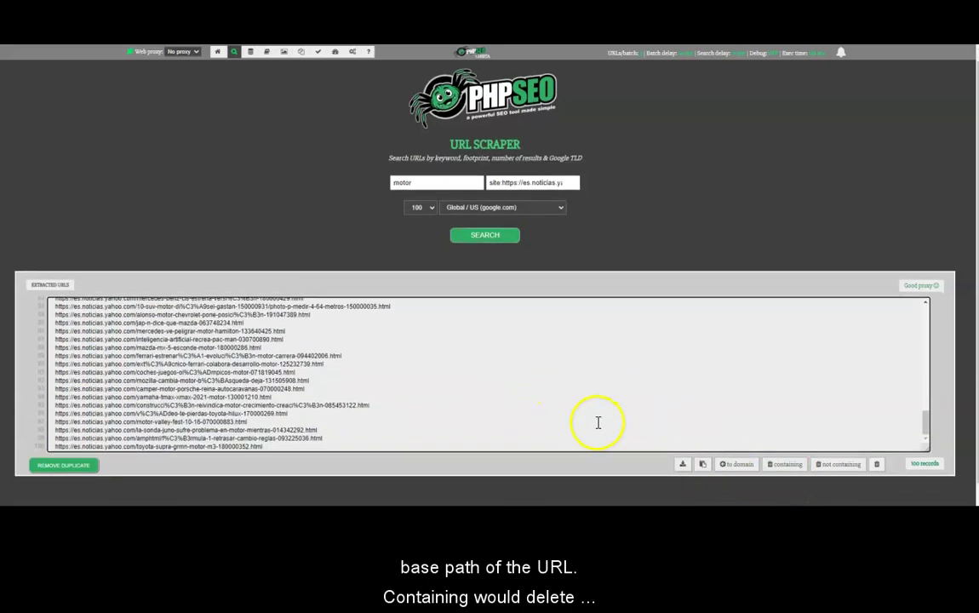
pyautogui.scroll(15, 115, 349)
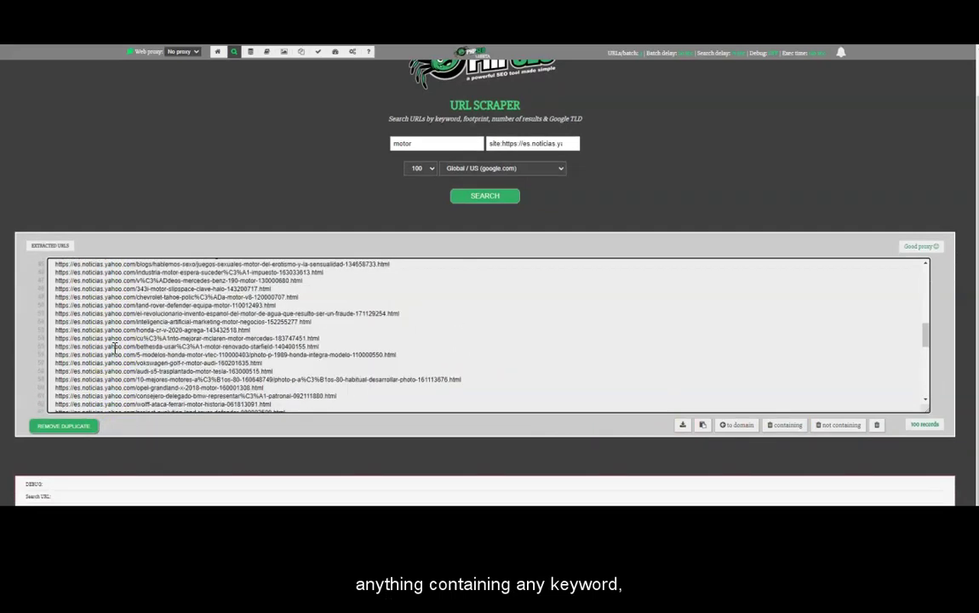
pyautogui.scroll(1, 117, 349)
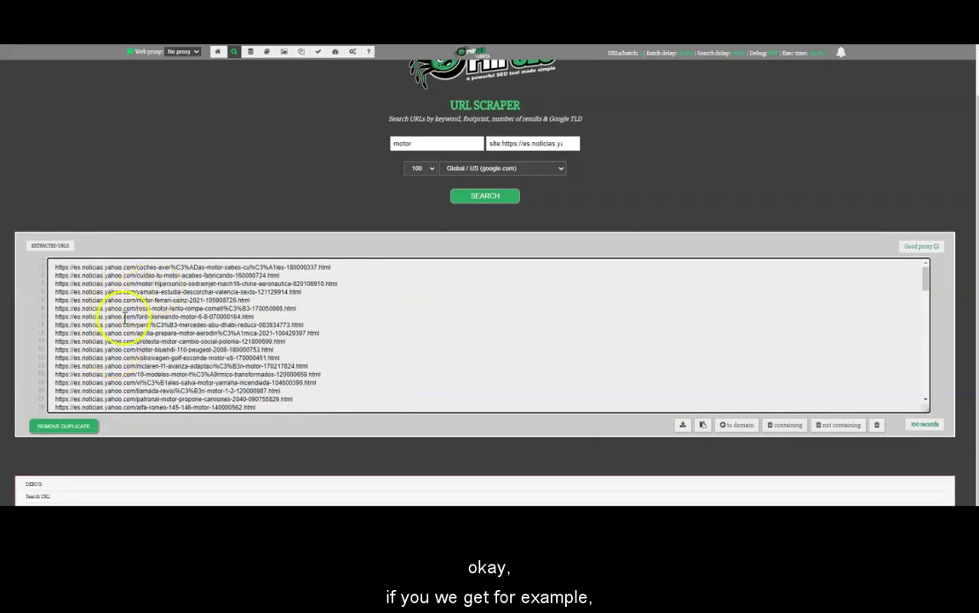
# - Remove every extracted URL containing 'coches' from the list
pyautogui.click(693, 367)
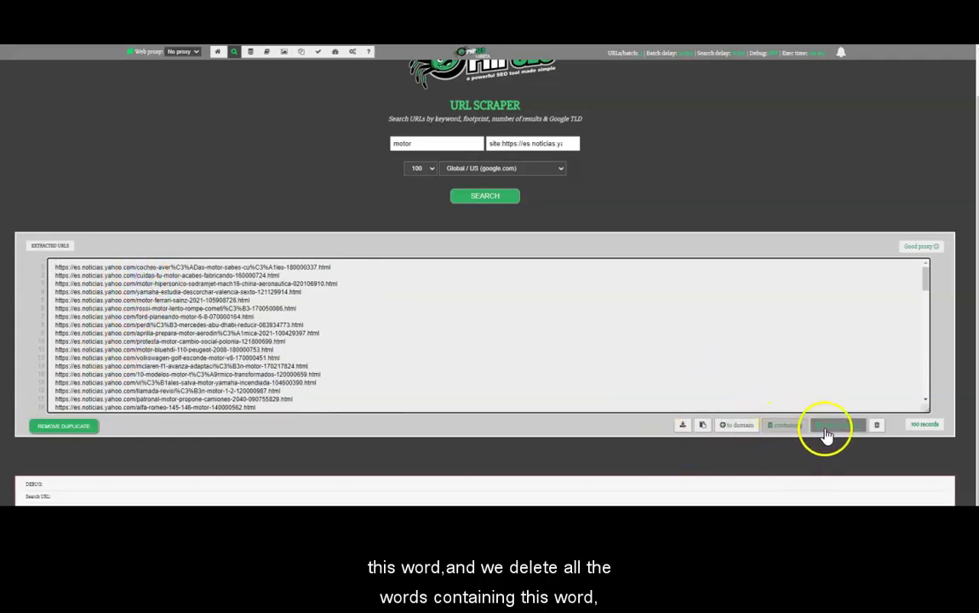
pyautogui.click(796, 425)
pyautogui.hotkey('ctrl', 'v')
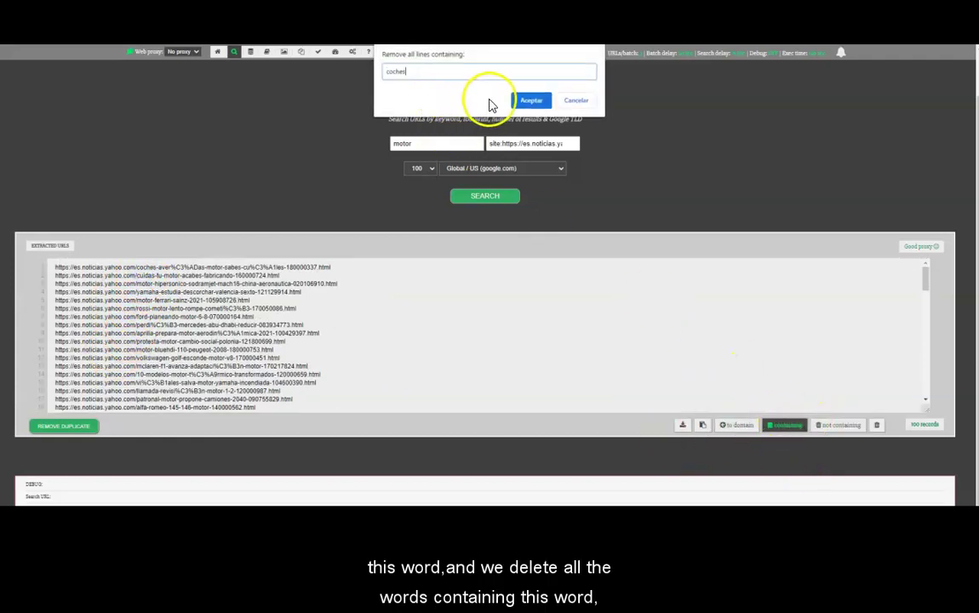
pyautogui.click(527, 102)
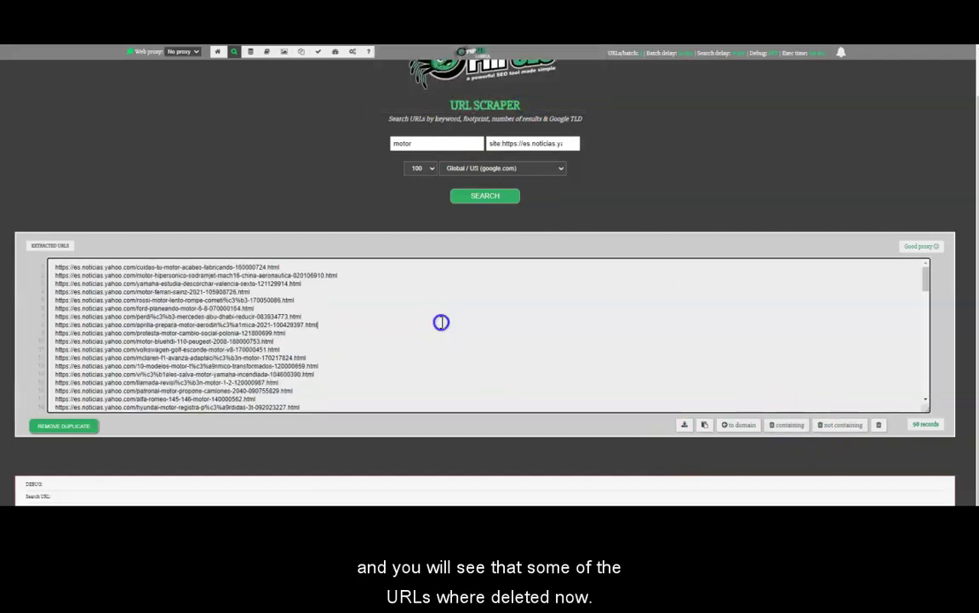
pyautogui.scroll(-1, 350, 340)
pyautogui.scroll(-5, 272, 357)
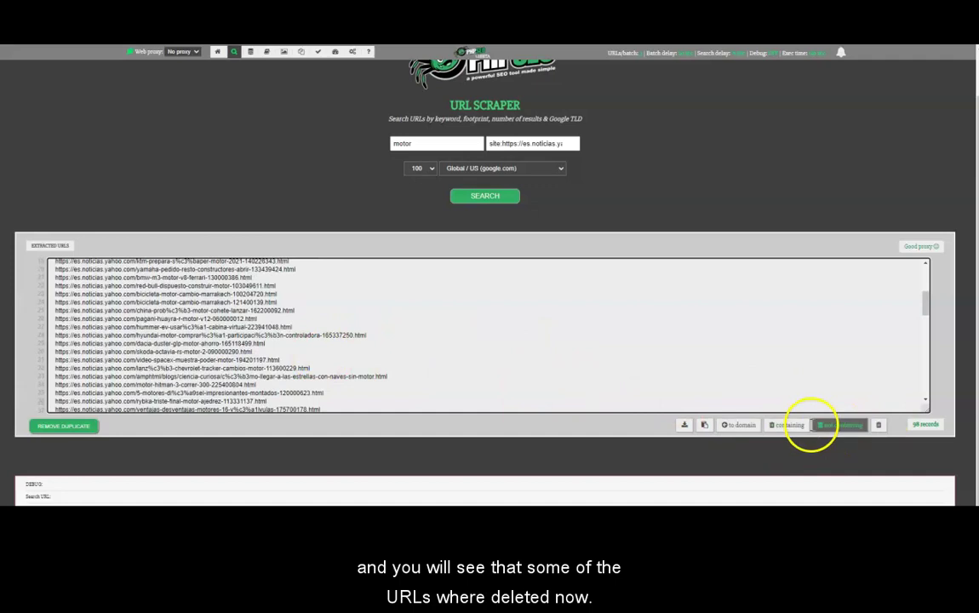
# - Remove URLs not containing 'motor', leaving 93 records, and select all remaining URLs
pyautogui.click(834, 424)
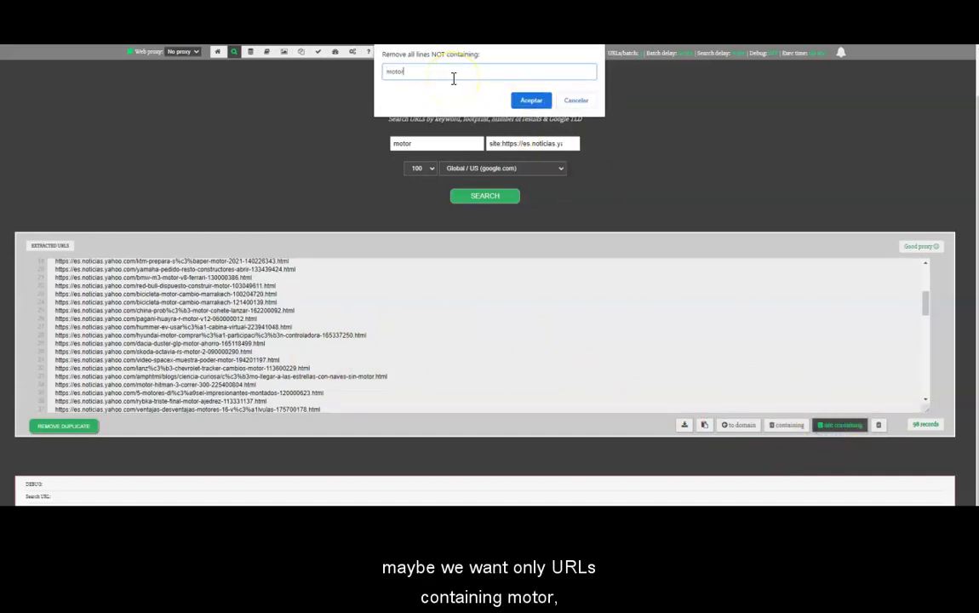
pyautogui.click(529, 101)
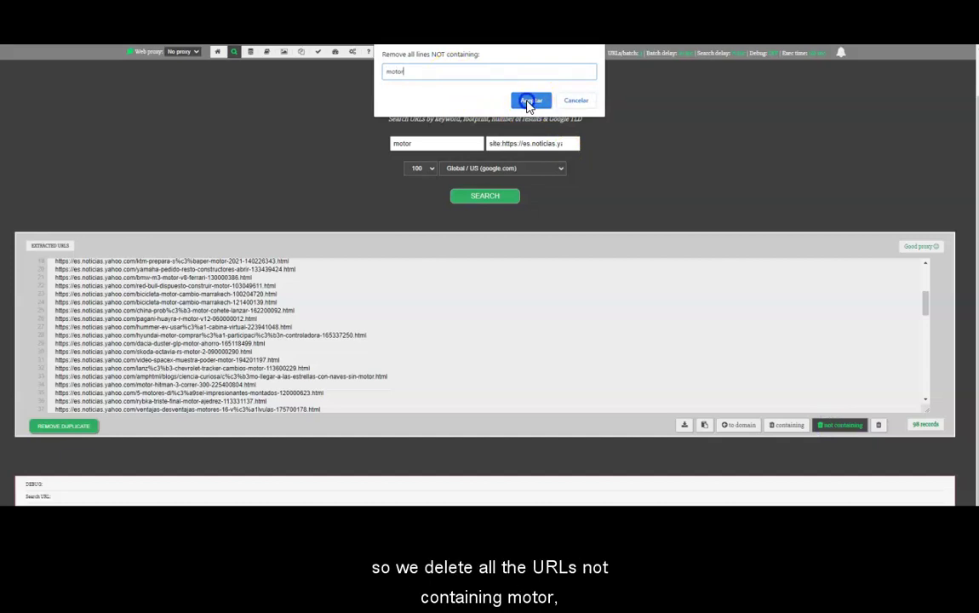
pyautogui.scroll(-5, 317, 364)
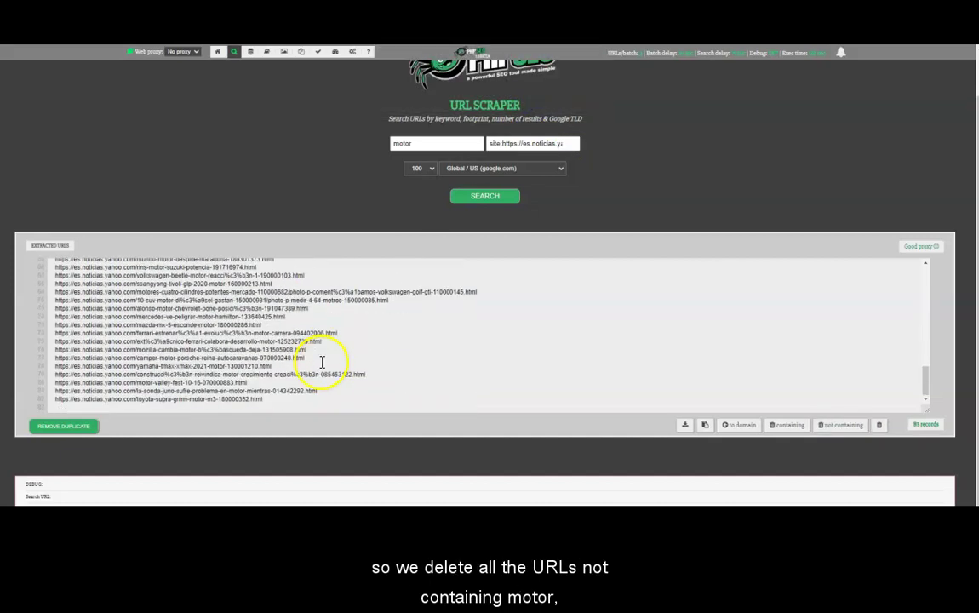
pyautogui.click(273, 402)
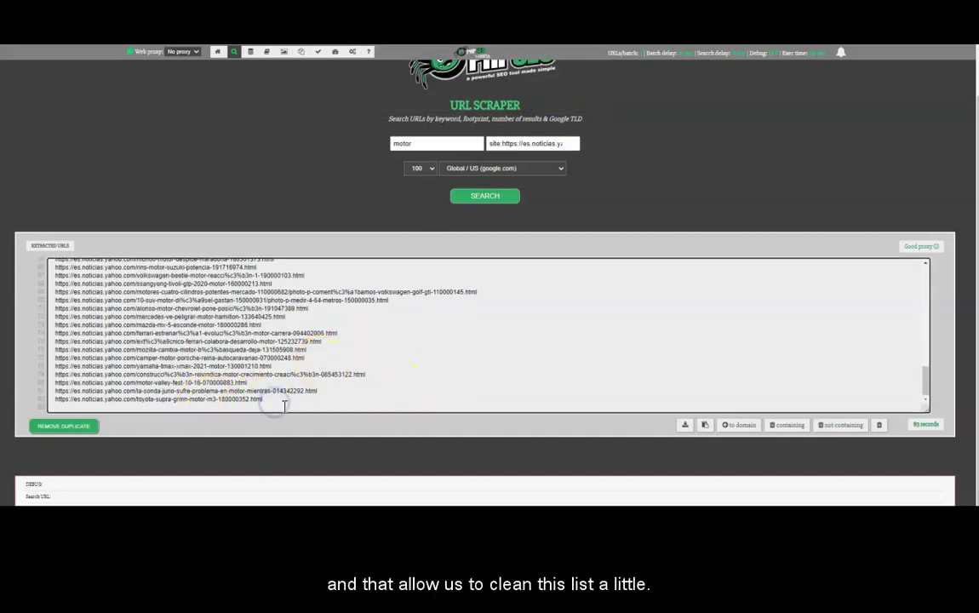
pyautogui.hotkey('ctrl', 'a')
pyautogui.click(325, 299)
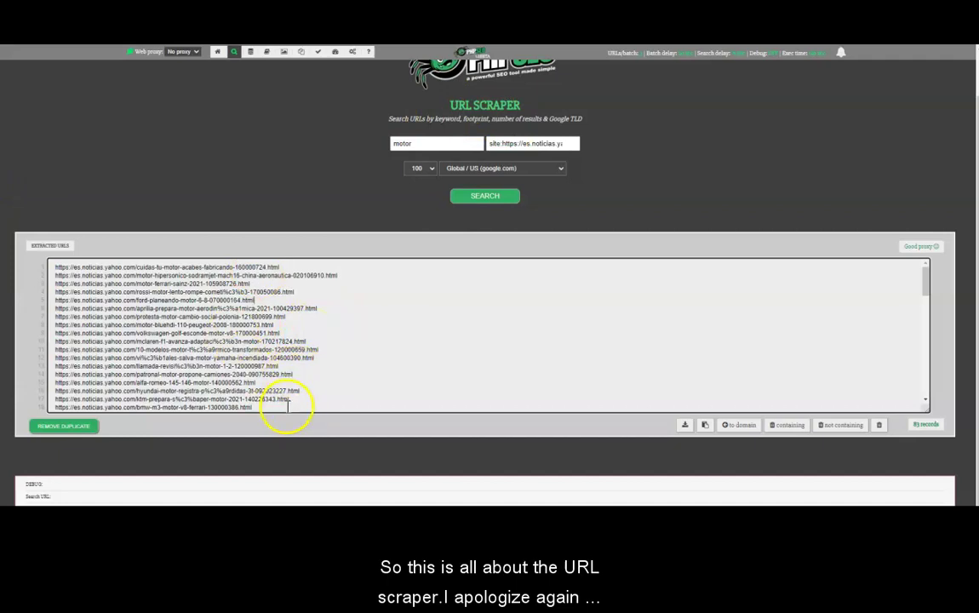
pyautogui.click(249, 404)
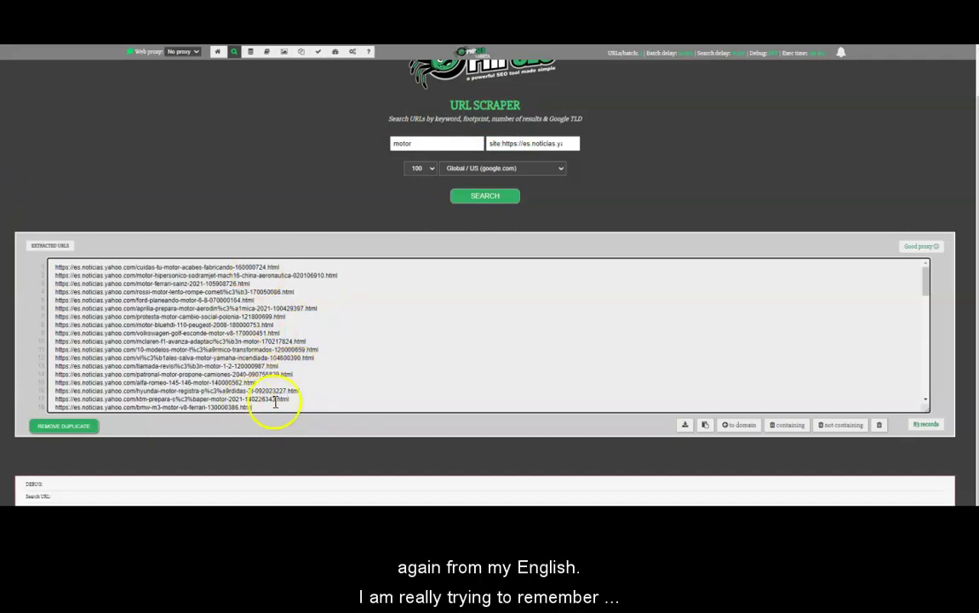